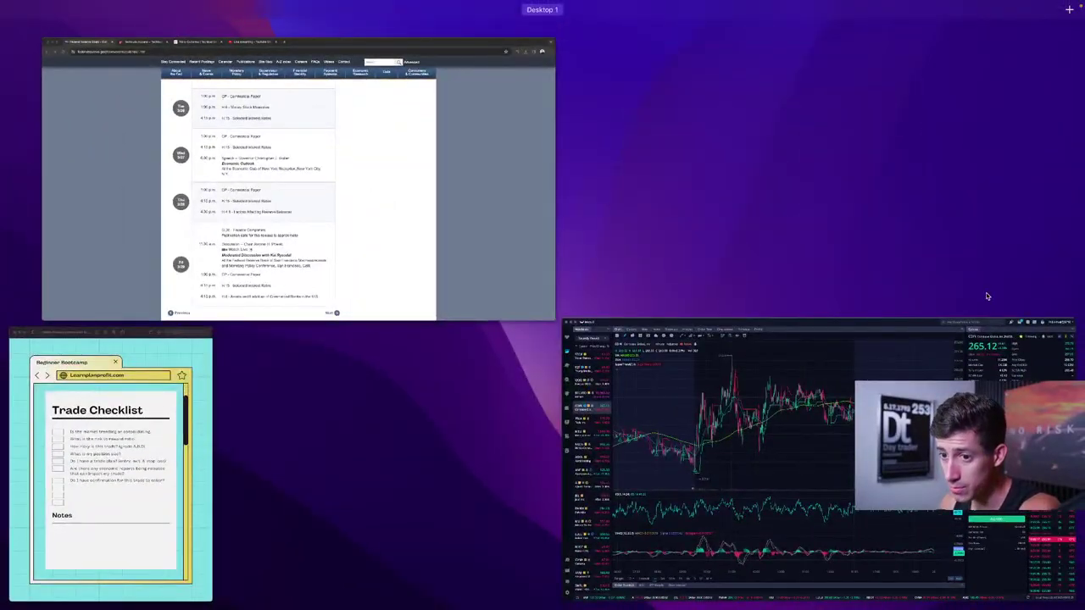
- Bring the Trade Checklist image to the front, slightly enlarge its window and magnify the checklist to read its questions
left_click(108, 449)
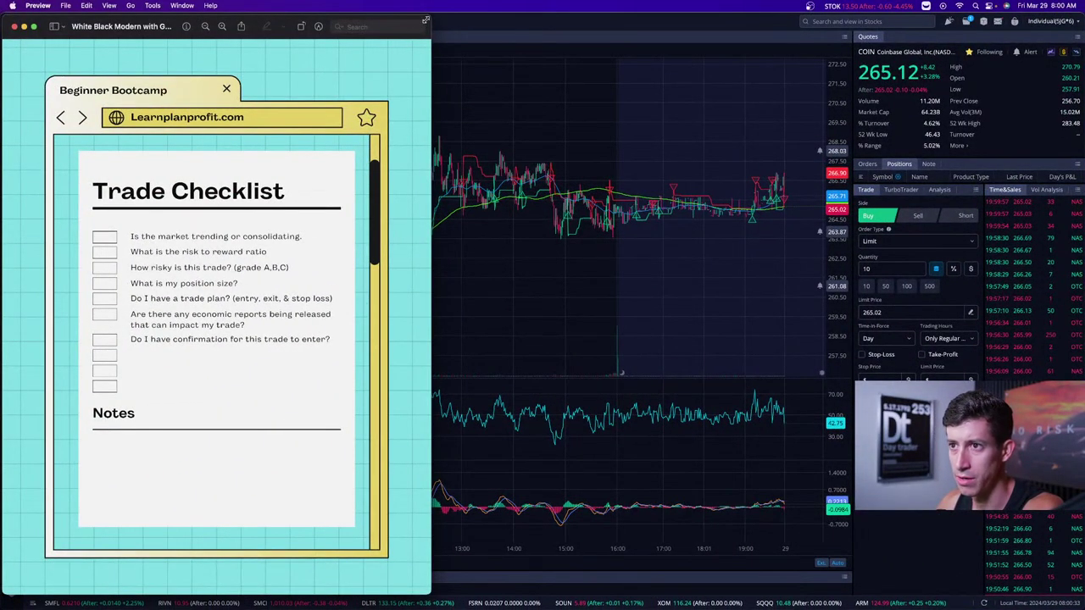
mouse_move(431, 15)
left_mouse_down()
mouse_move(476, 5)
mouse_move(430, 19)
left_mouse_up()
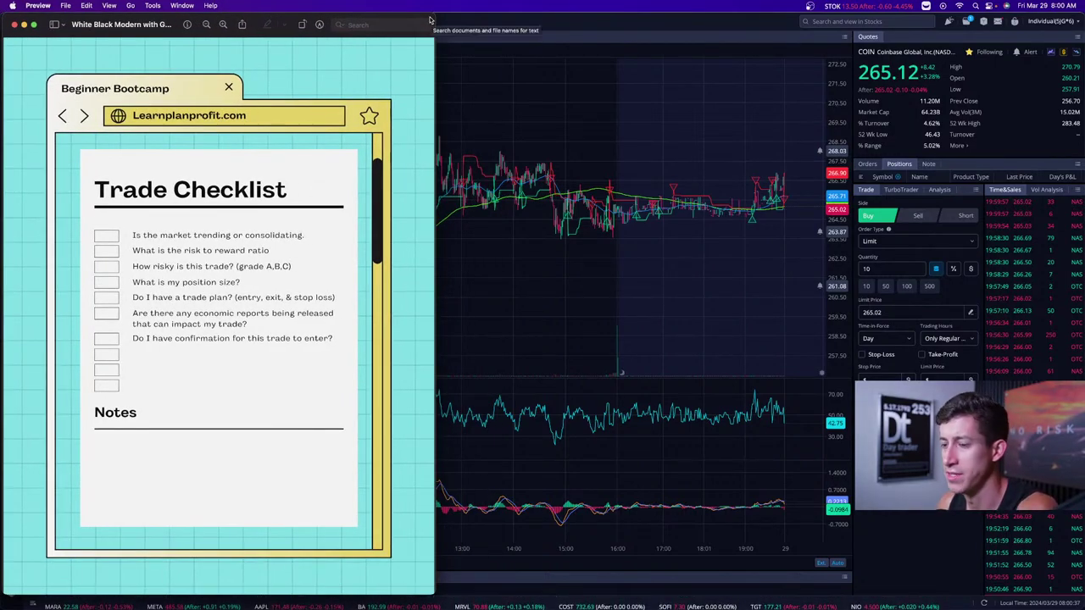
key("super+plus")
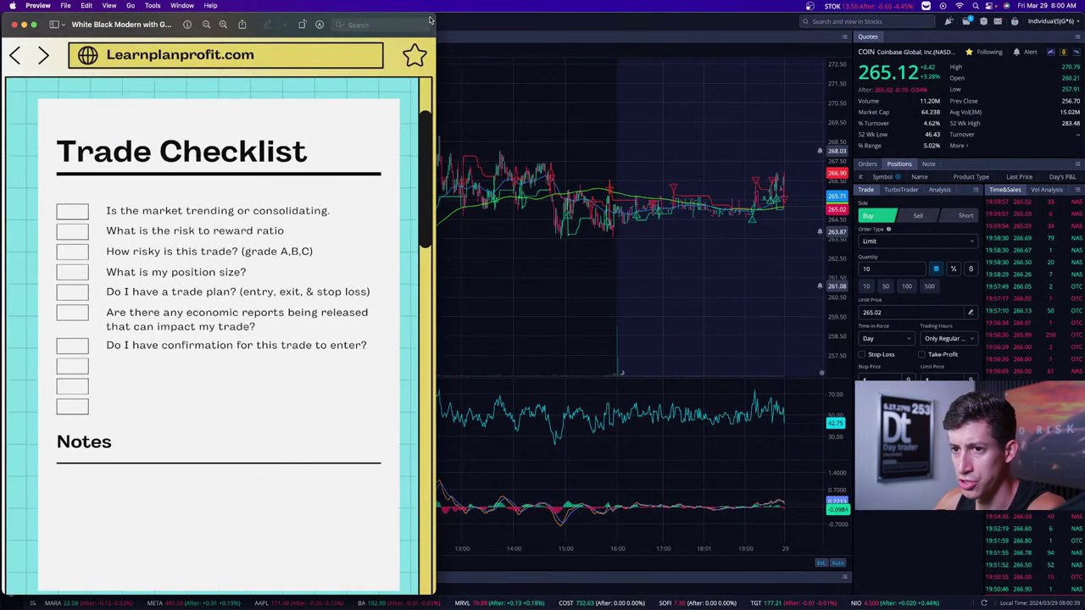
key("super+plus")
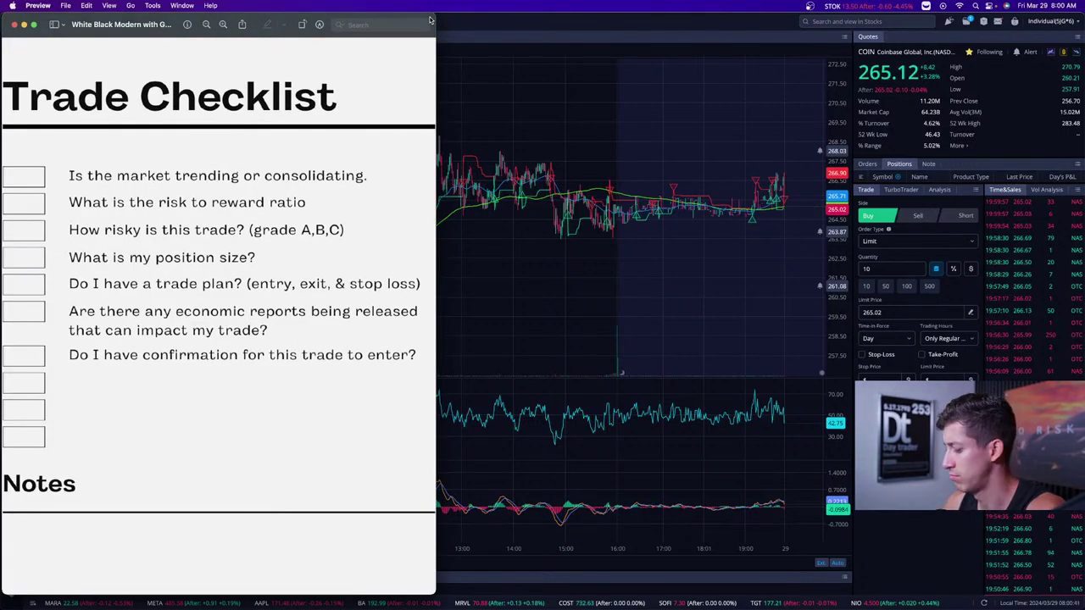
key("super+plus")
key("super+minus")
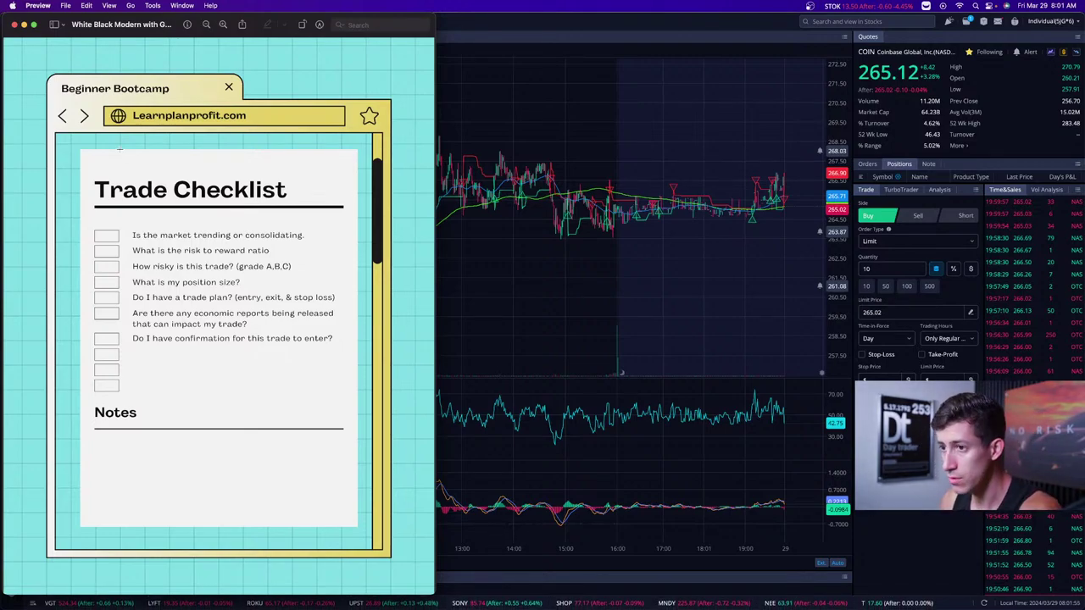
- Switch to Webull, show the QQQ chart at the 4-hour interval, and return to the Trade Checklist
key("super+Tab")
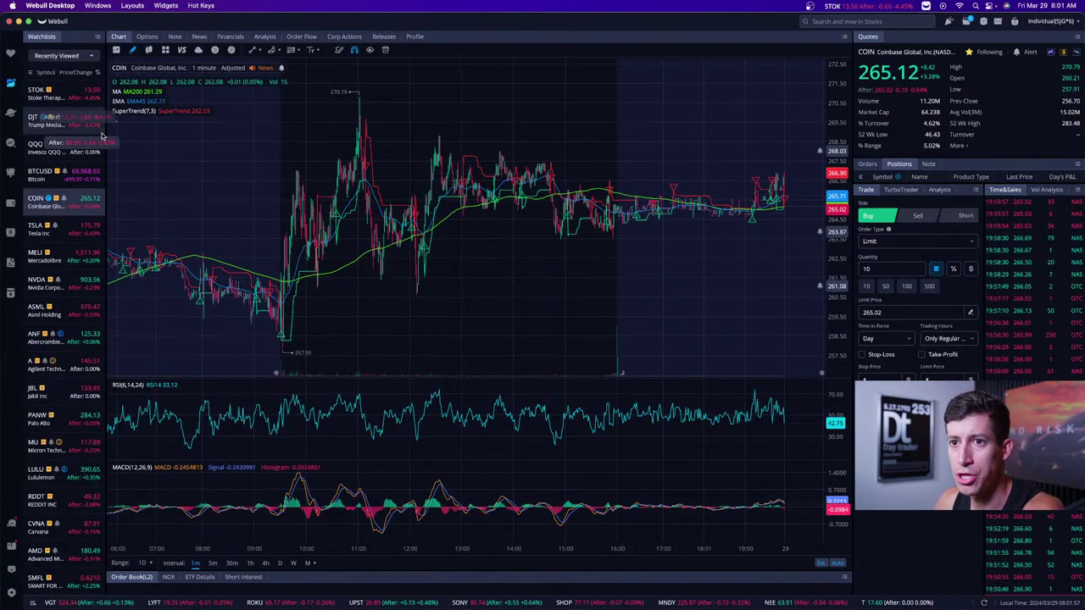
left_click(95, 144)
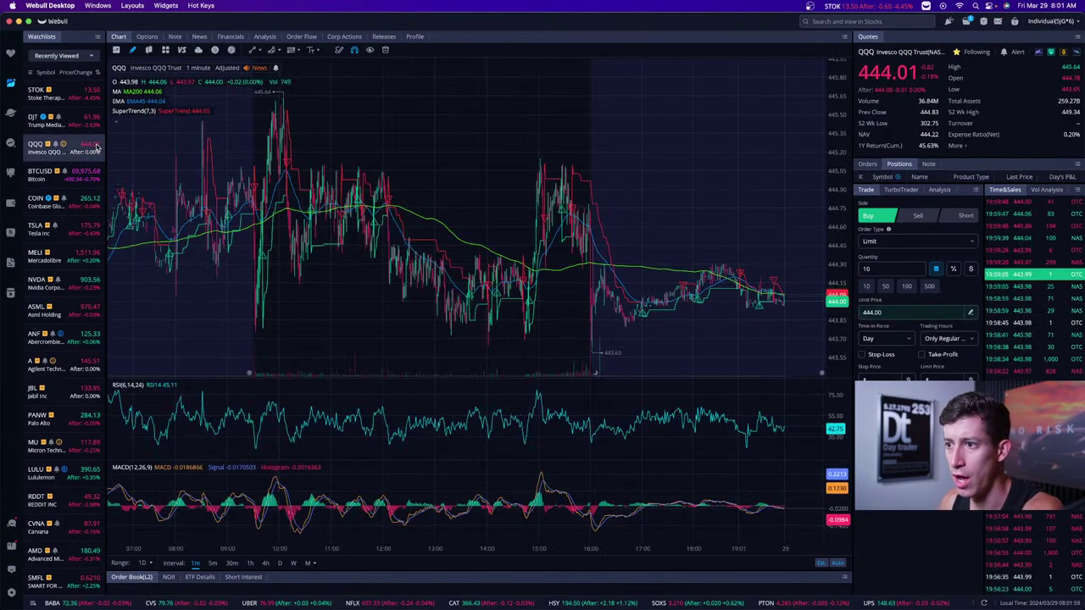
left_click(265, 563)
scroll(552, 263, "right", 5)
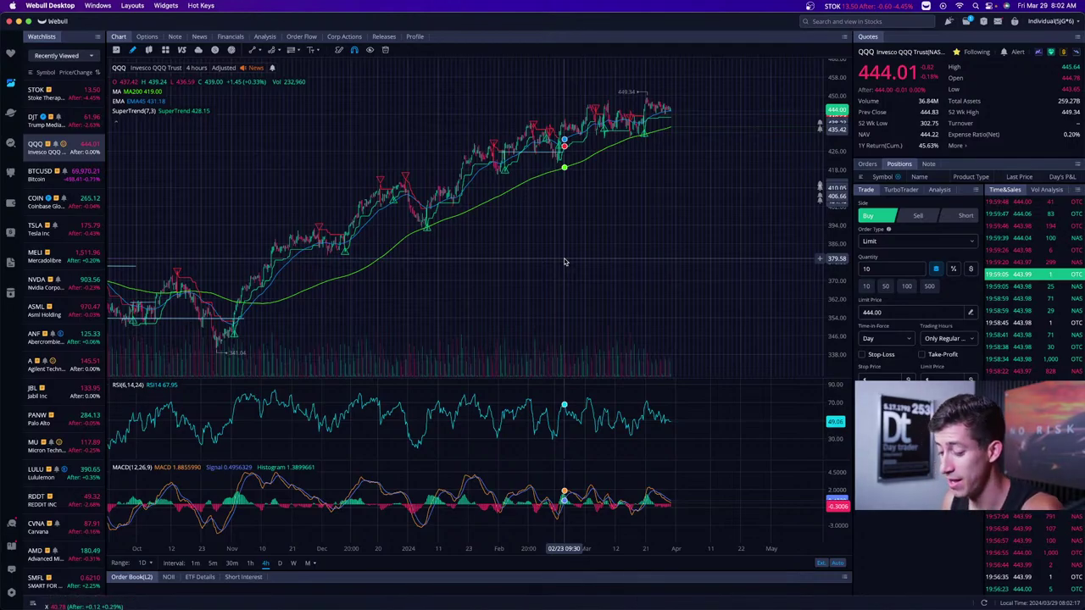
key("ctrl+Up")
left_click(193, 392)
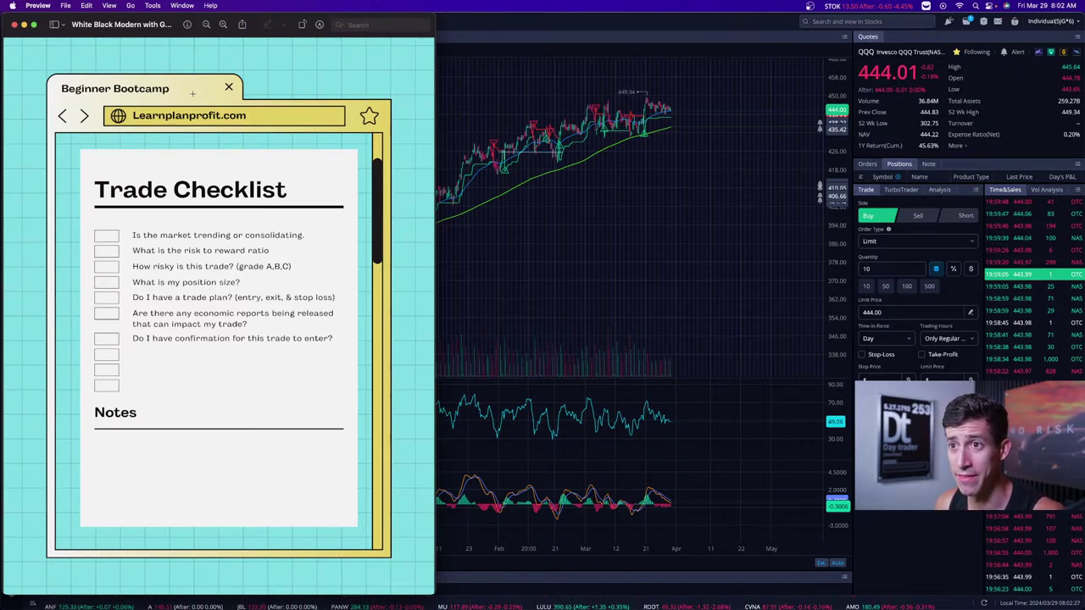
- Switch to Chrome to view the economic calendar on techbudsolutions.com, and return to the Trade Checklist
key("ctrl+Up")
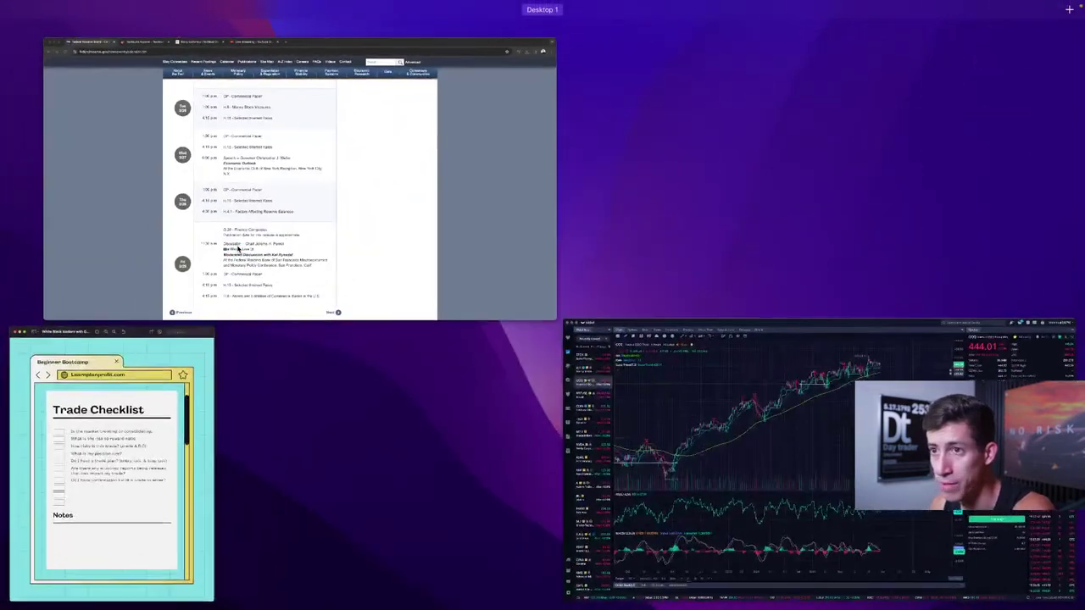
left_click(339, 206)
left_click(322, 24)
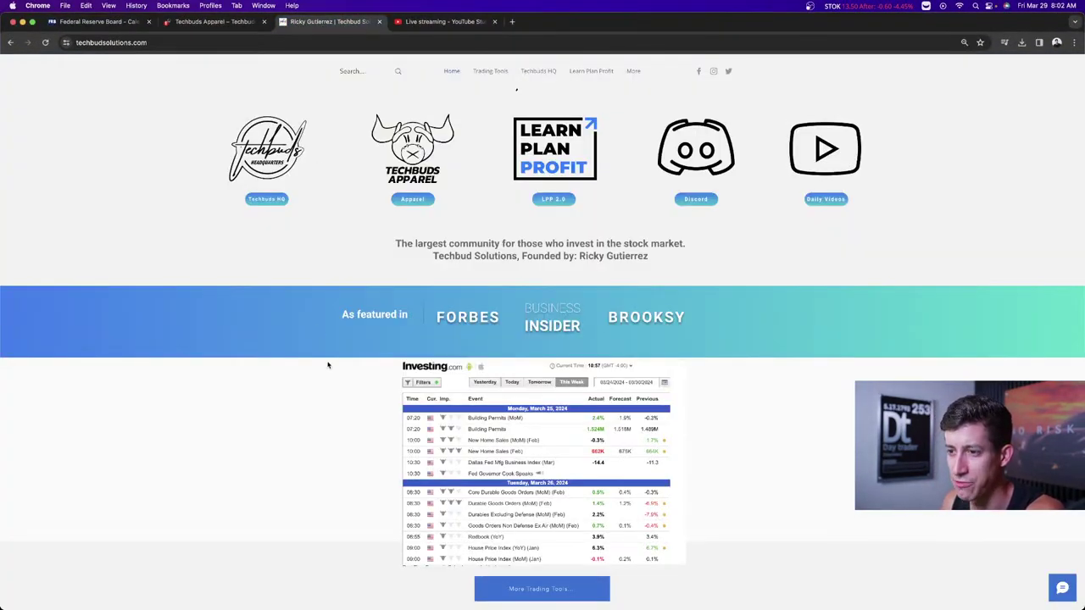
key("ctrl+Up")
left_click(144, 364)
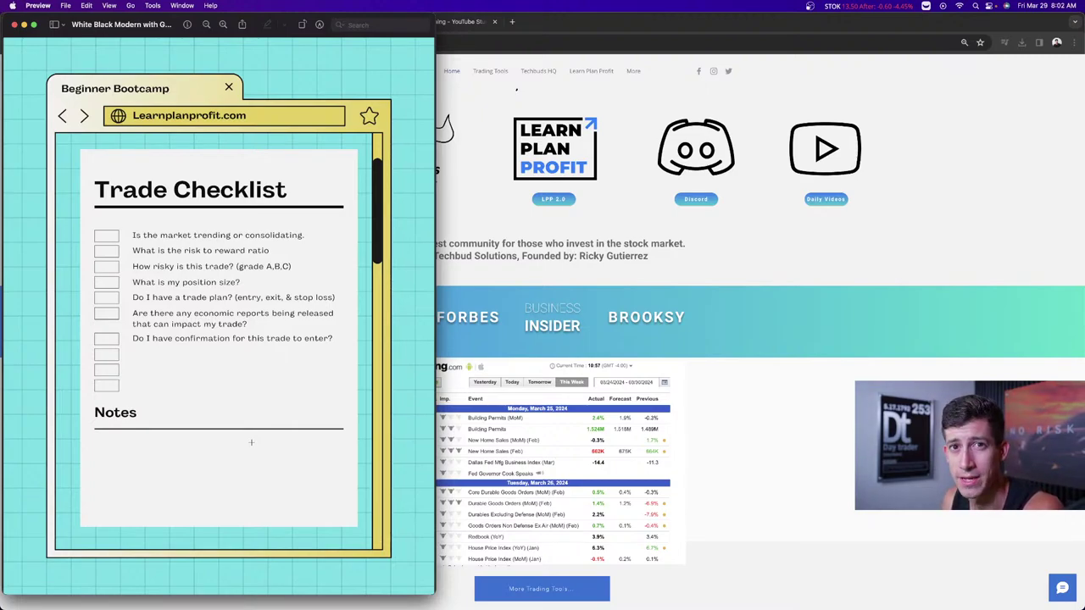
- Place the Webull chart window directly behind the Trade Checklist
key("ctrl+Up")
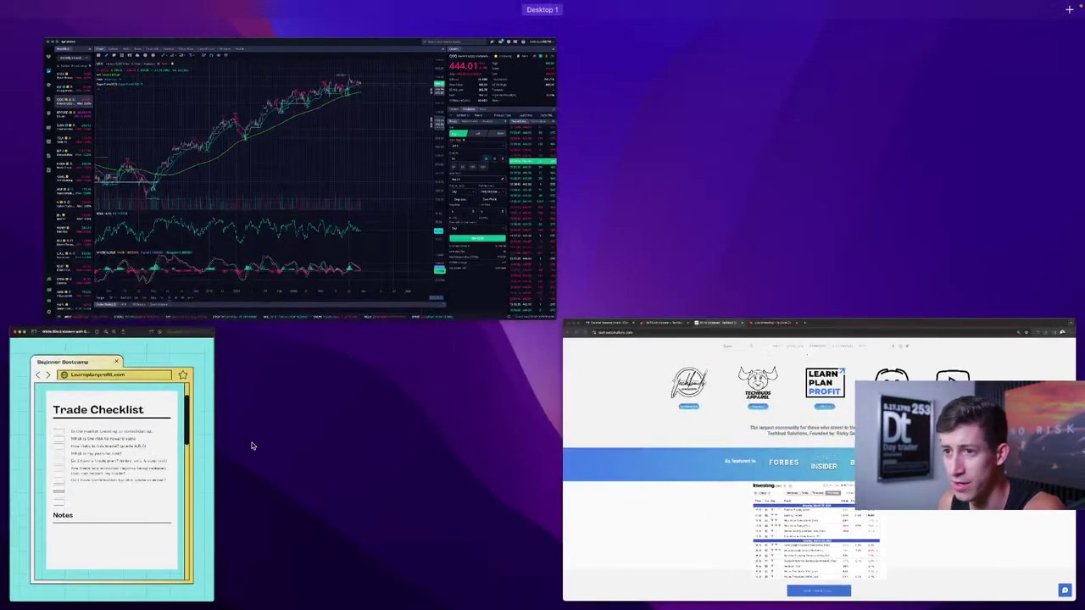
left_click(251, 205)
key("ctrl+Up")
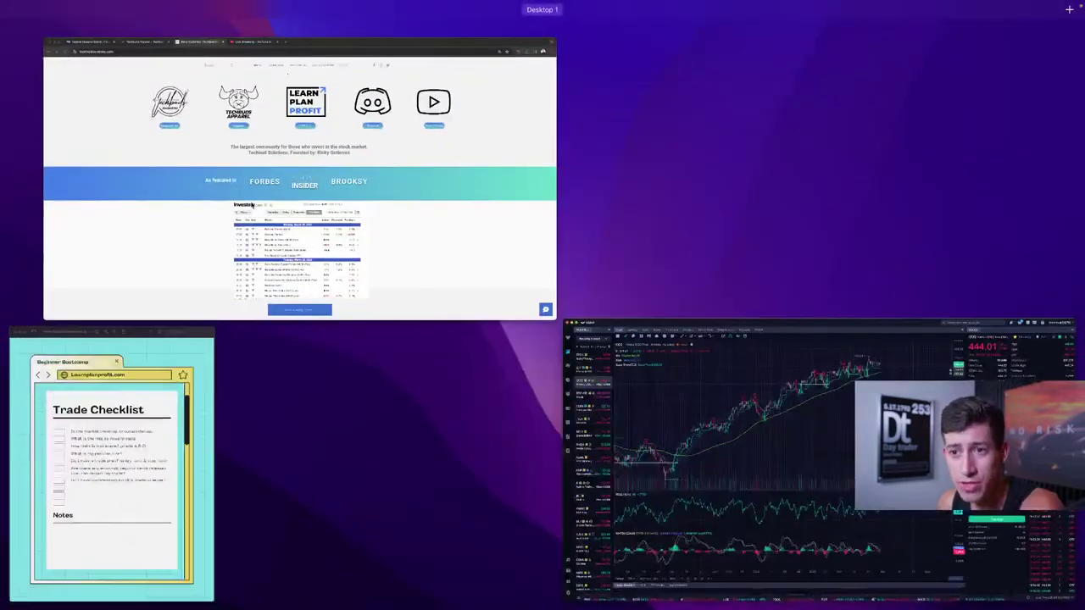
left_click(130, 382)
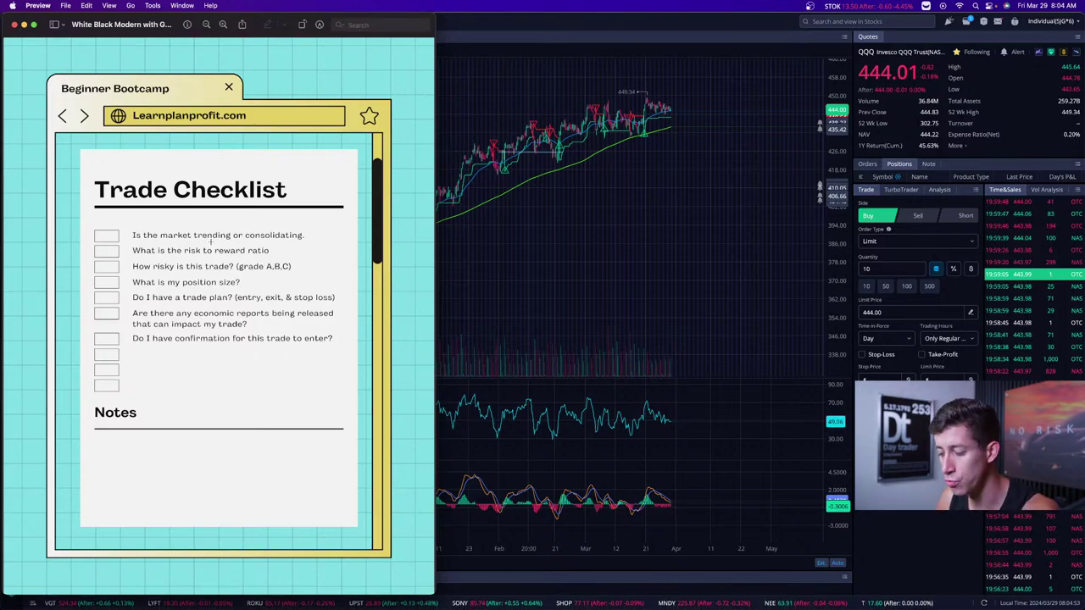
- Switch to Webull and set the QQQ chart to the 5-minute interval, focused on the March 28 candles
key("super+Tab")
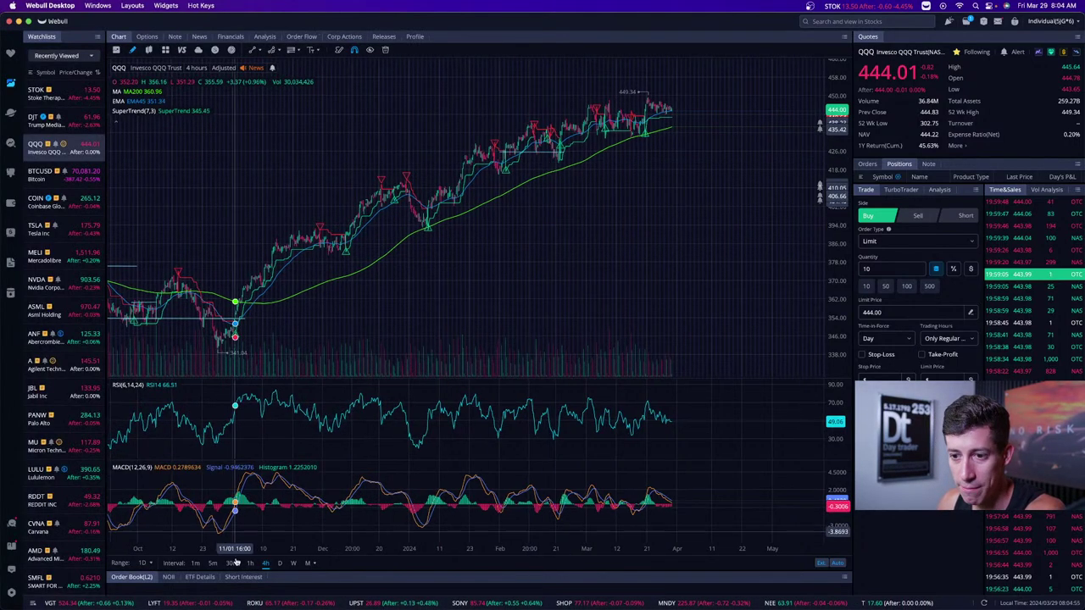
left_click(213, 563)
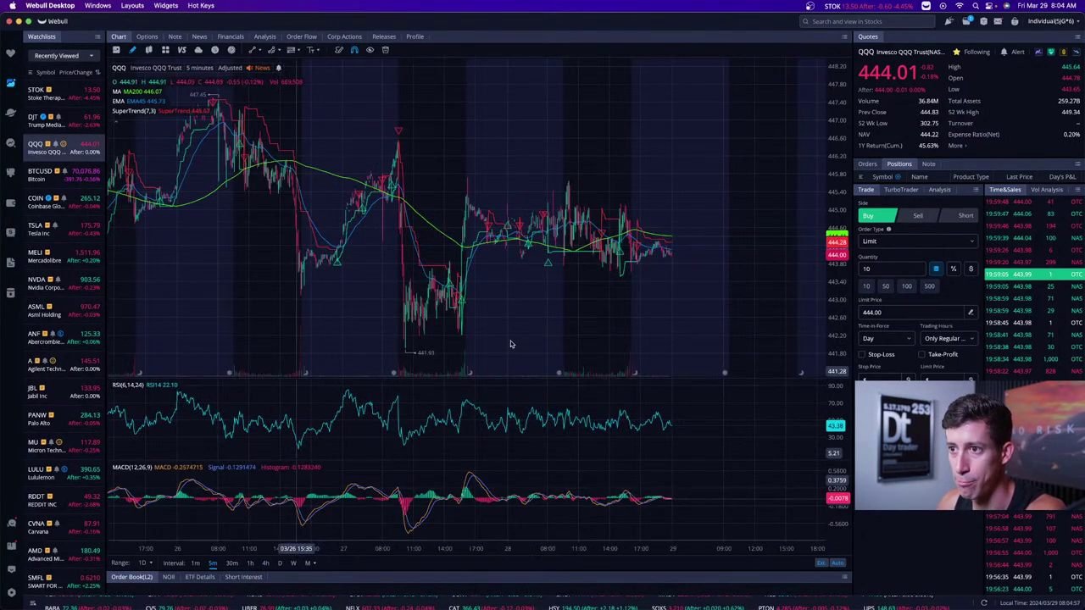
scroll(607, 217, "up", 5)
scroll(577, 203, "left", 5)
scroll(546, 195, "up", 3)
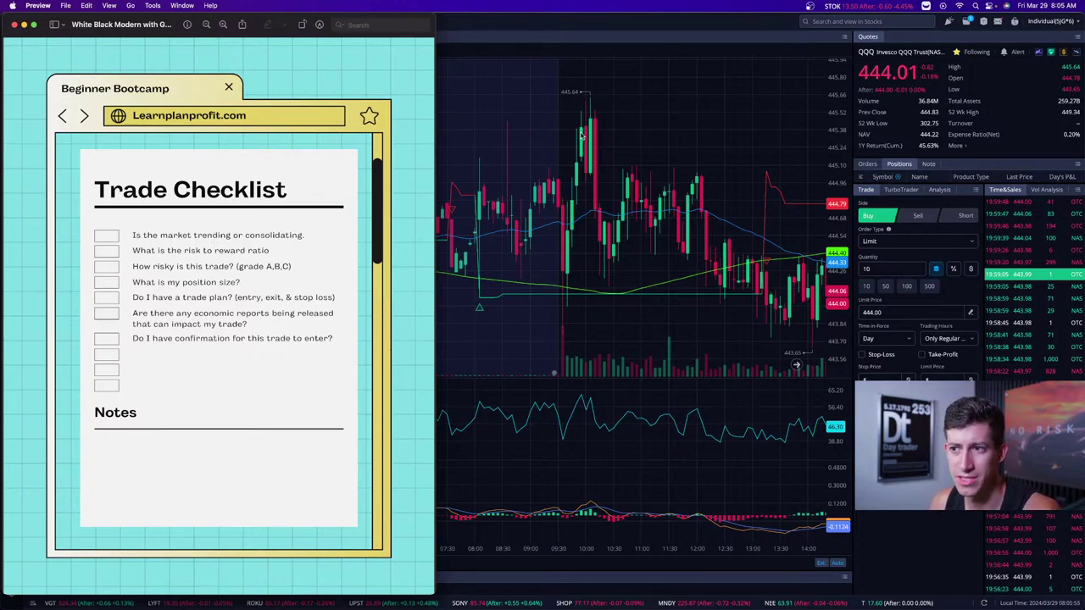
- Inspect the March 28 QQQ candles in Webull and return to the Trade Checklist
left_click(586, 216)
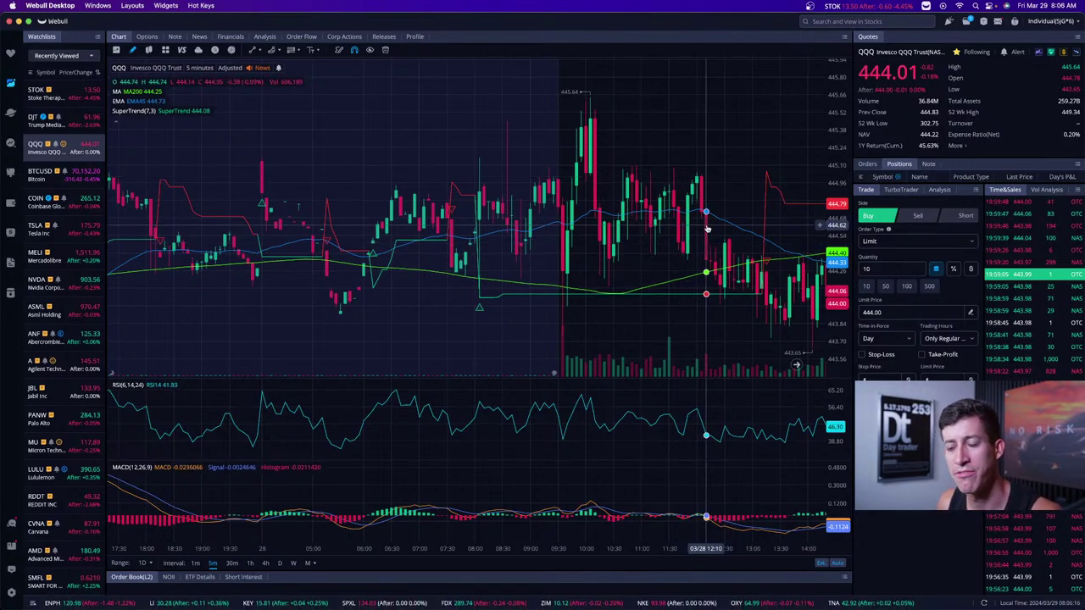
key("ctrl+Up")
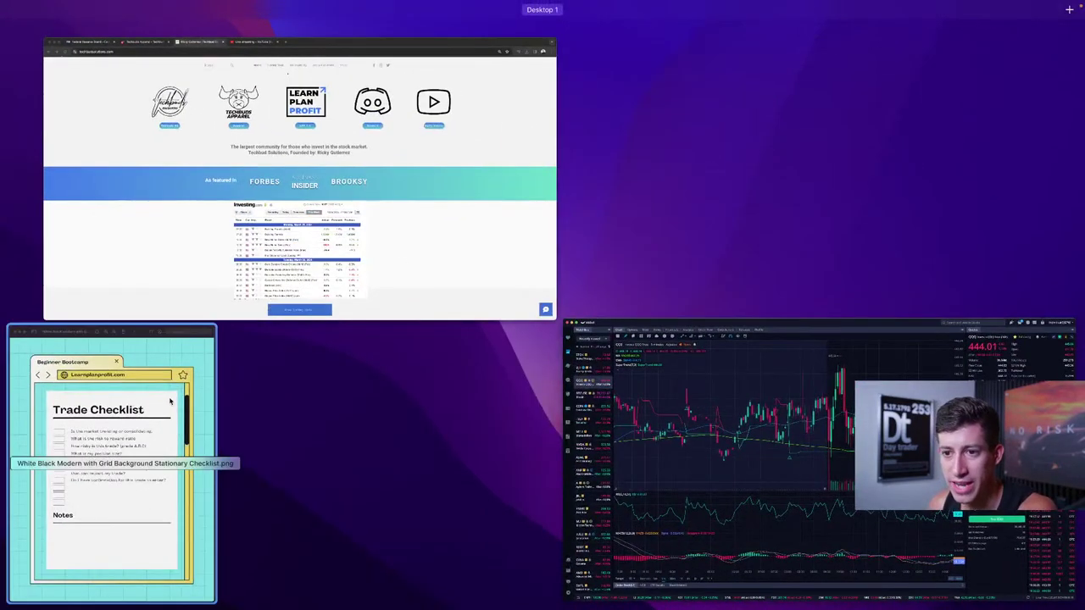
left_click(208, 441)
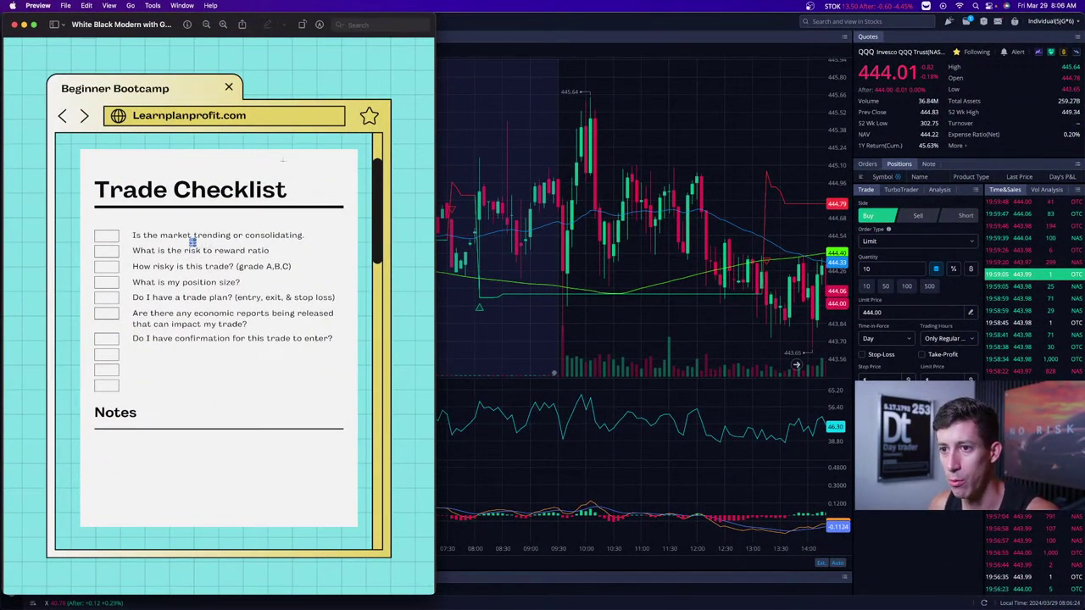
- Switch to Webull to examine the QQQ 5-minute candles of March 25 and 26, and return to the Trade Checklist
left_click(531, 201)
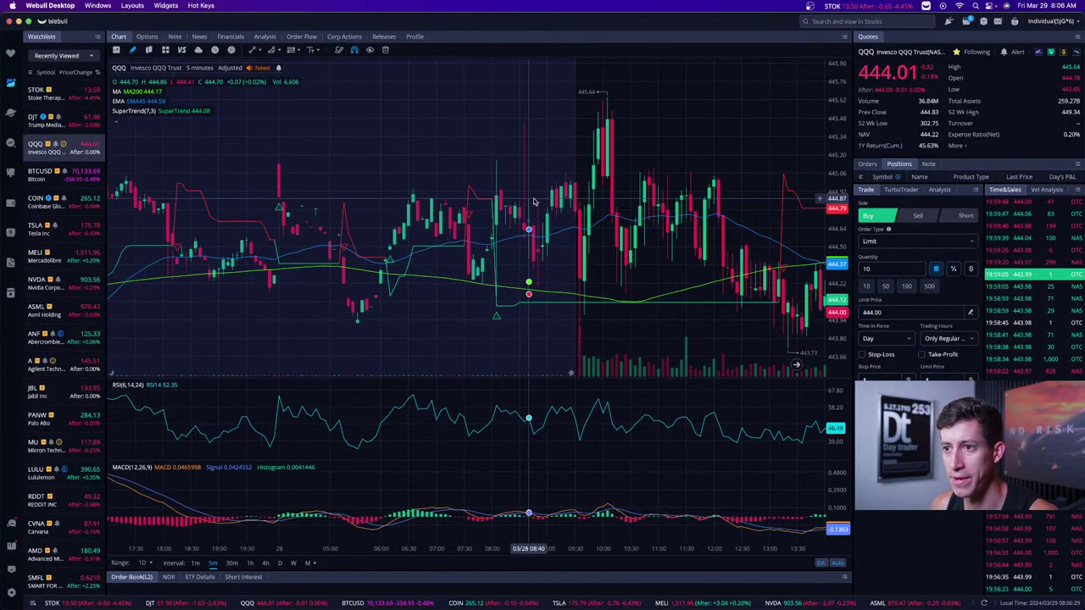
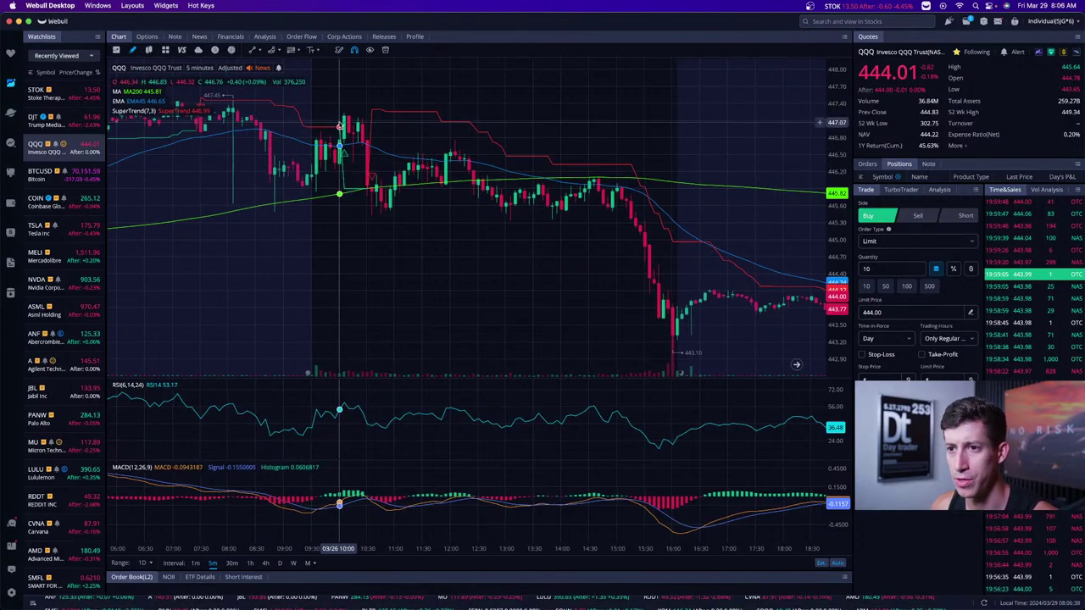
scroll(340, 122, "left", 10)
scroll(342, 127, "left", 10)
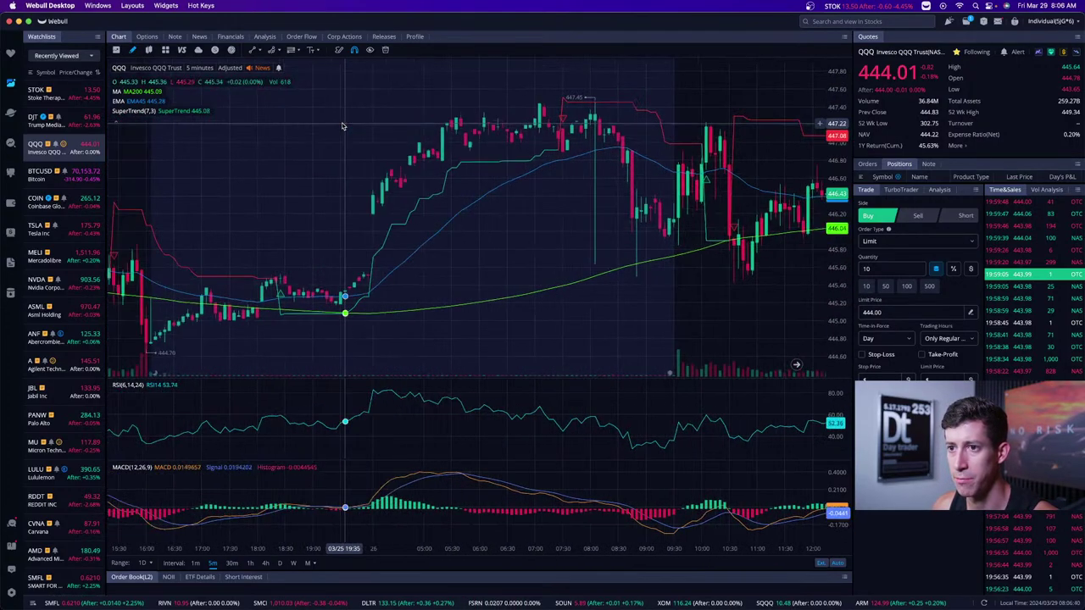
scroll(342, 127, "right", 10)
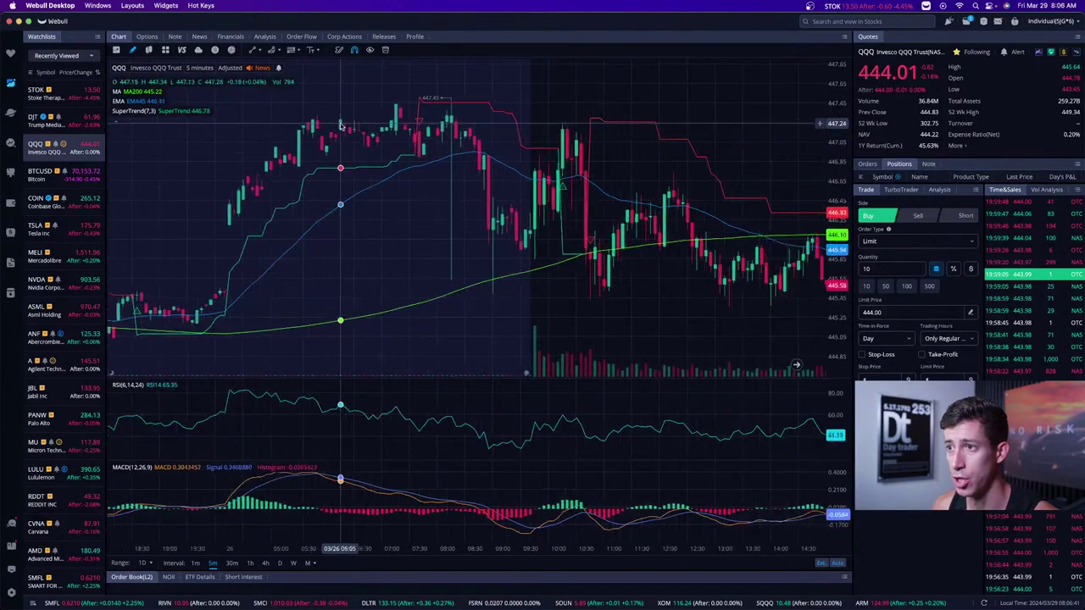
scroll(469, 171, "right", 10)
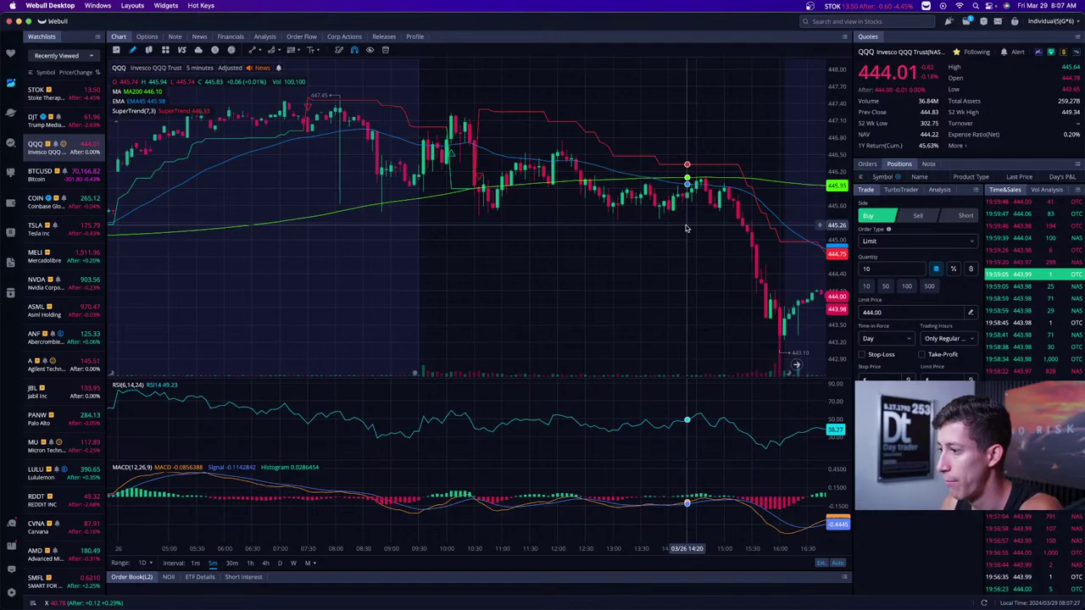
key("ctrl+Up")
left_click(110, 424)
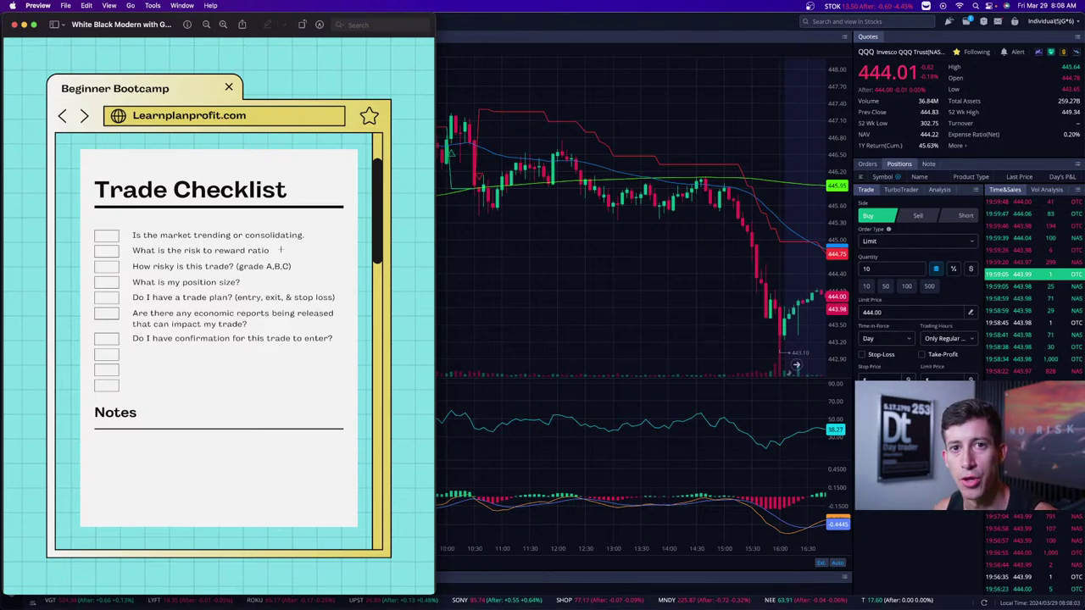
- Switch to Webull and review the QQQ 5-minute candles from March 26 through March 27
left_click(566, 186)
scroll(565, 186, "right", 15)
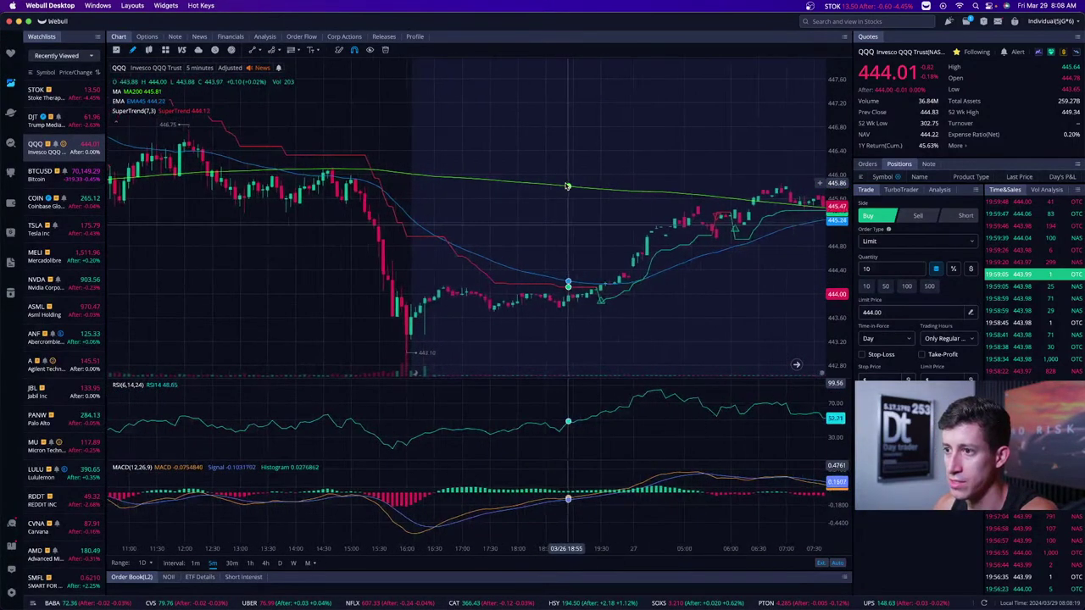
scroll(565, 186, "right", 10)
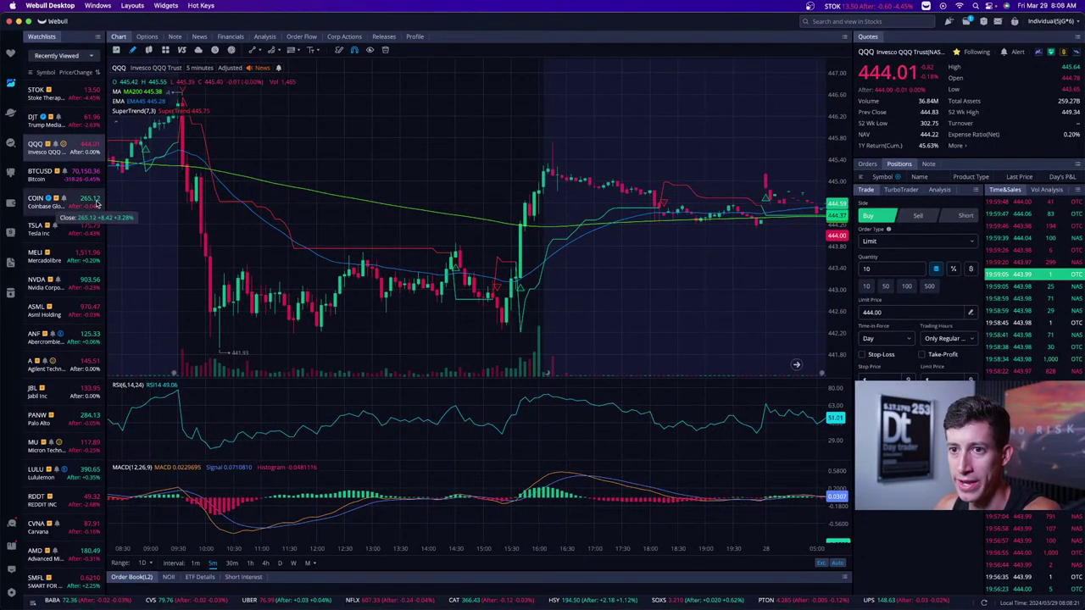
- Show the COIN 5-minute chart and advance it to the March 28 session and after-hours candles
left_click(59, 202)
scroll(576, 208, "right", 15)
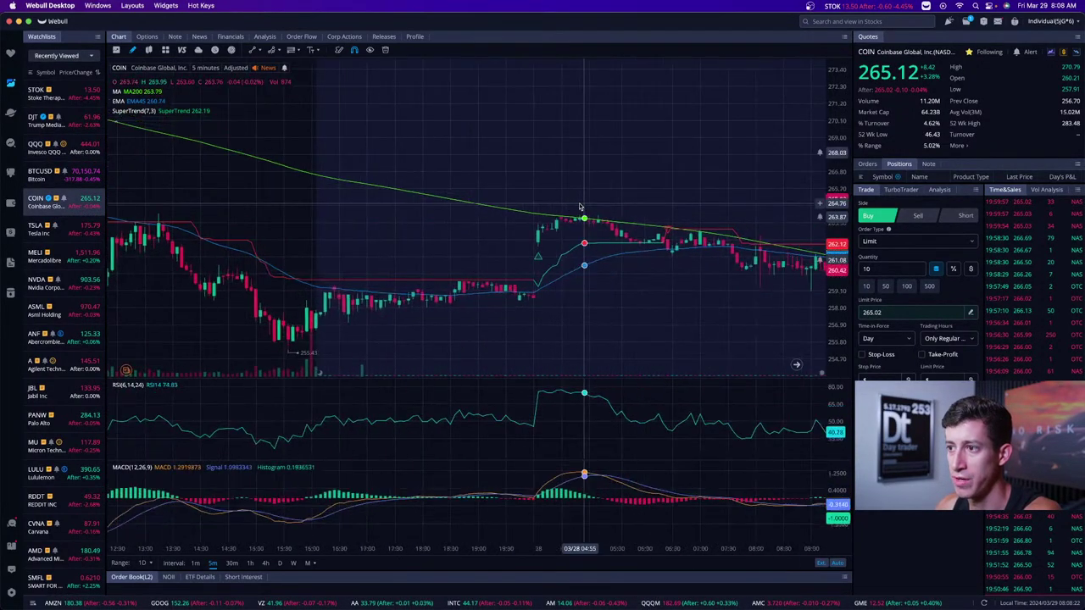
scroll(567, 205, "right", 15)
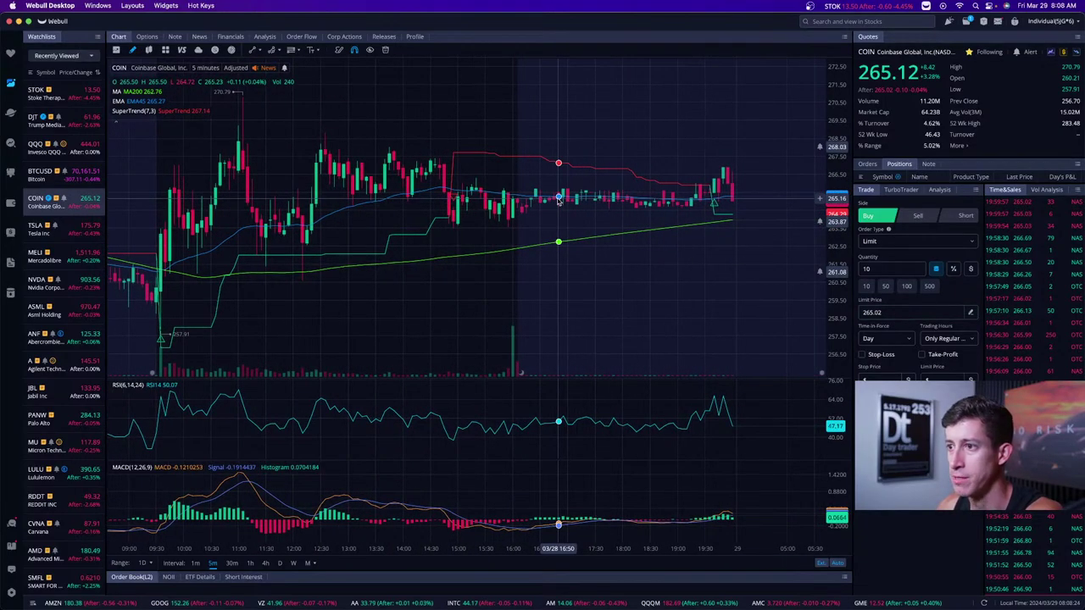
- Switch to the Discord trade-ideas channel and reposition its window over the chart to show the COIN trade posts
key("ctrl+Up")
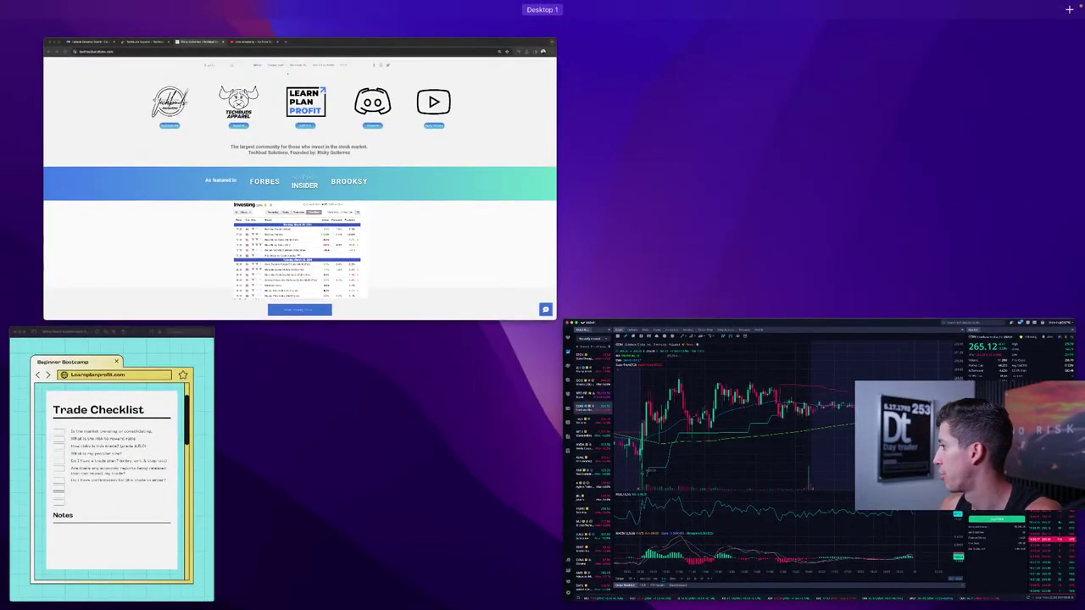
key("ctrl+Up")
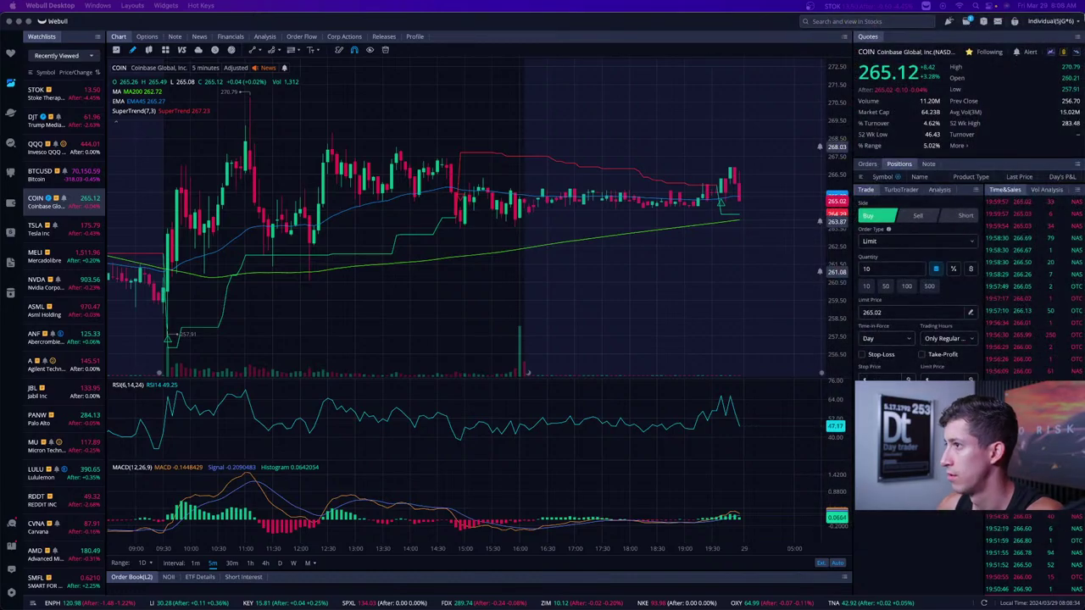
key("super+Tab")
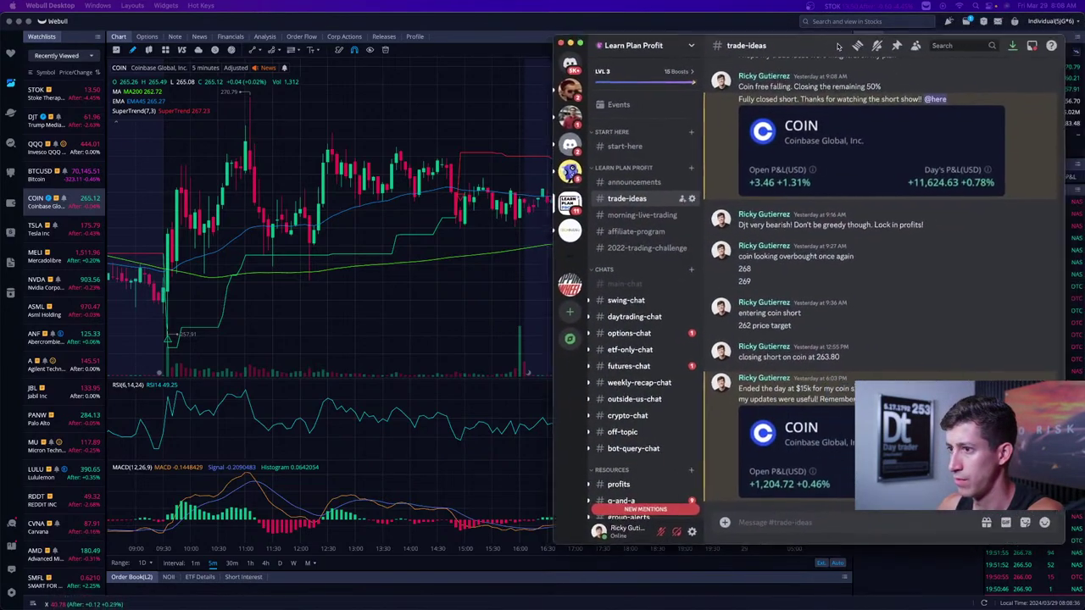
left_click_drag(812, 49, 766, 44)
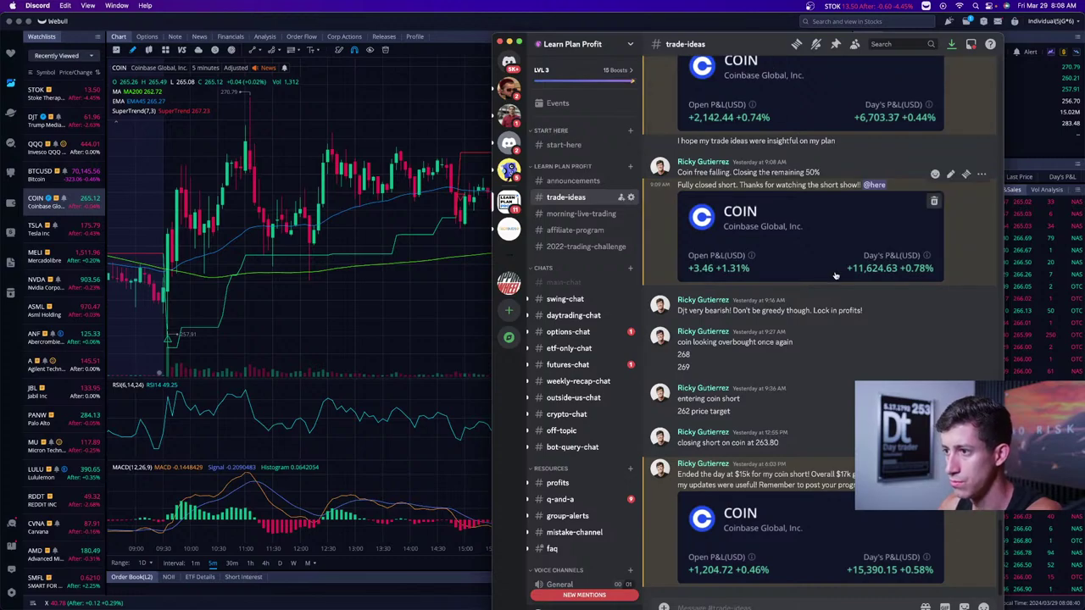
- Read back through the March 28 COIN short posts in the trade-ideas channel, from the first entry to the partial cover
scroll(834, 274, "up", 5)
scroll(835, 273, "up", 5)
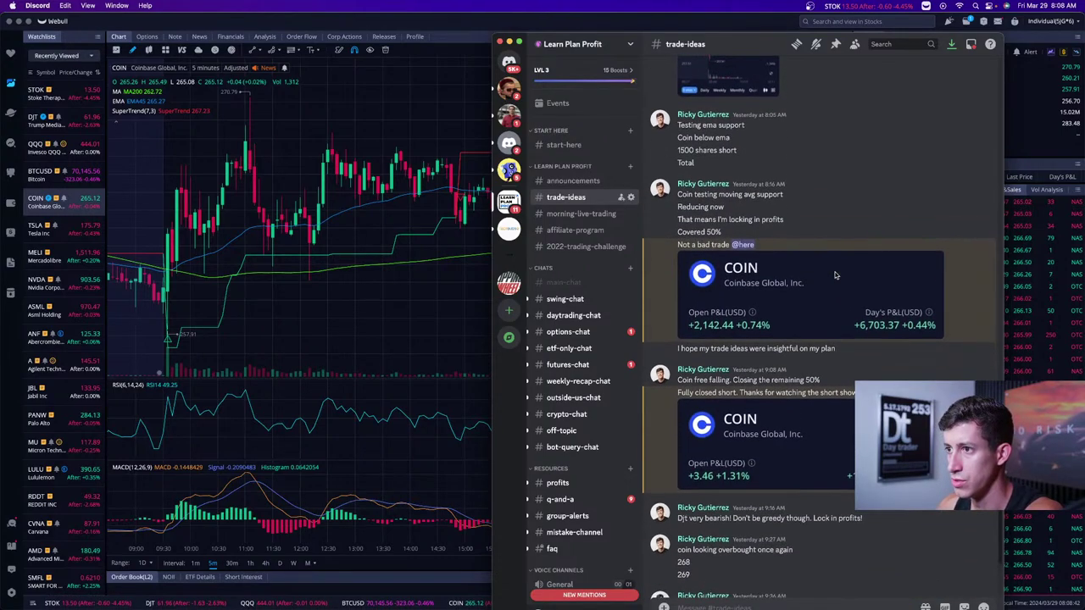
scroll(834, 274, "down", 1)
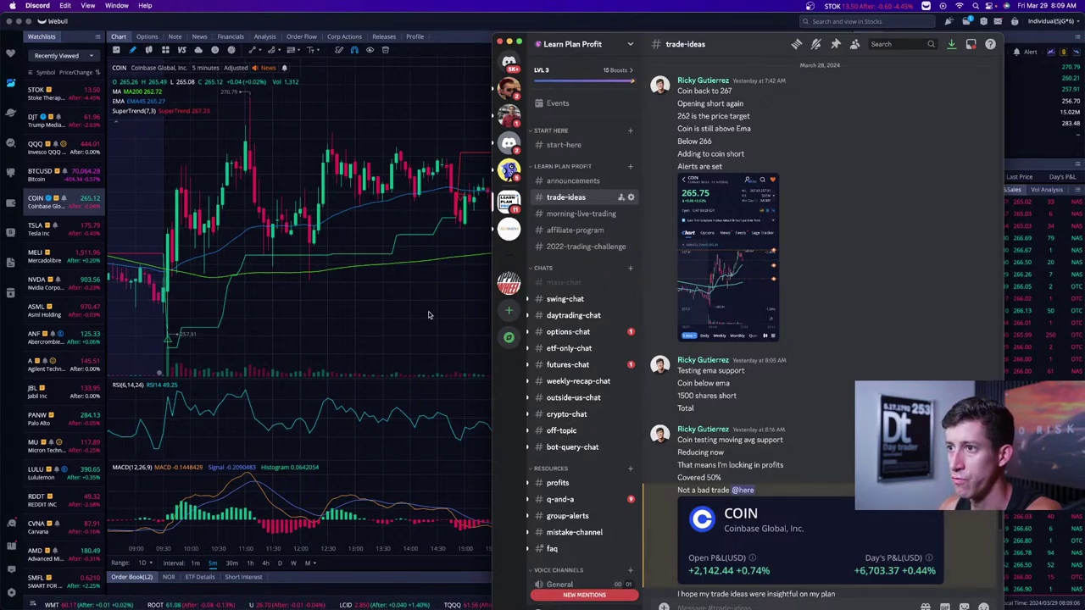
- Switch to Webull and measure the drop from the March 28 13:55 COIN candle to the 200 moving average with a trial trend line
left_click(369, 270)
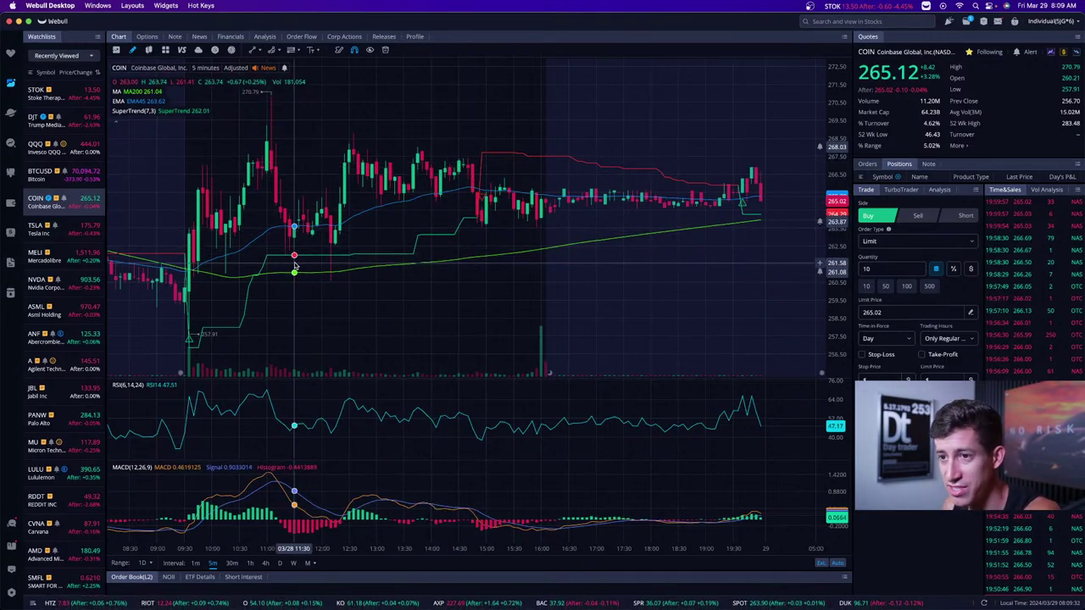
left_click(252, 50)
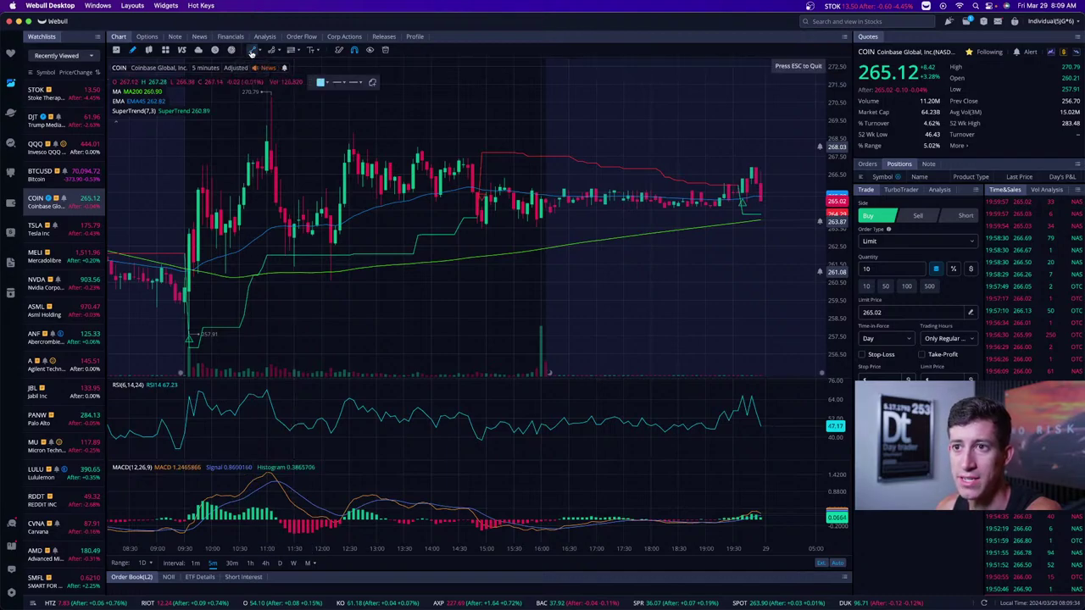
left_click(427, 156)
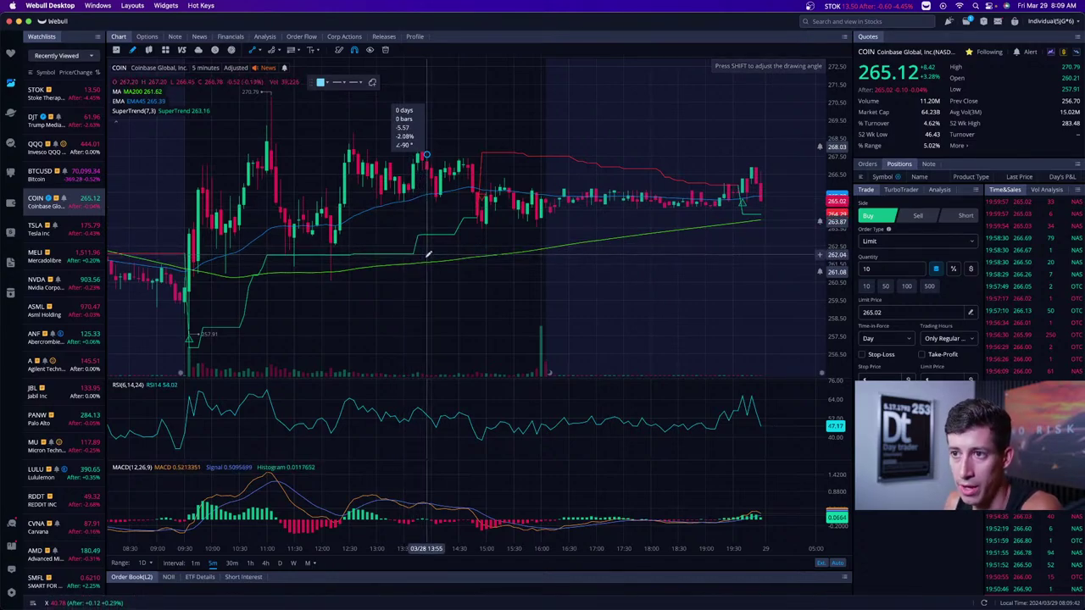
key("Escape")
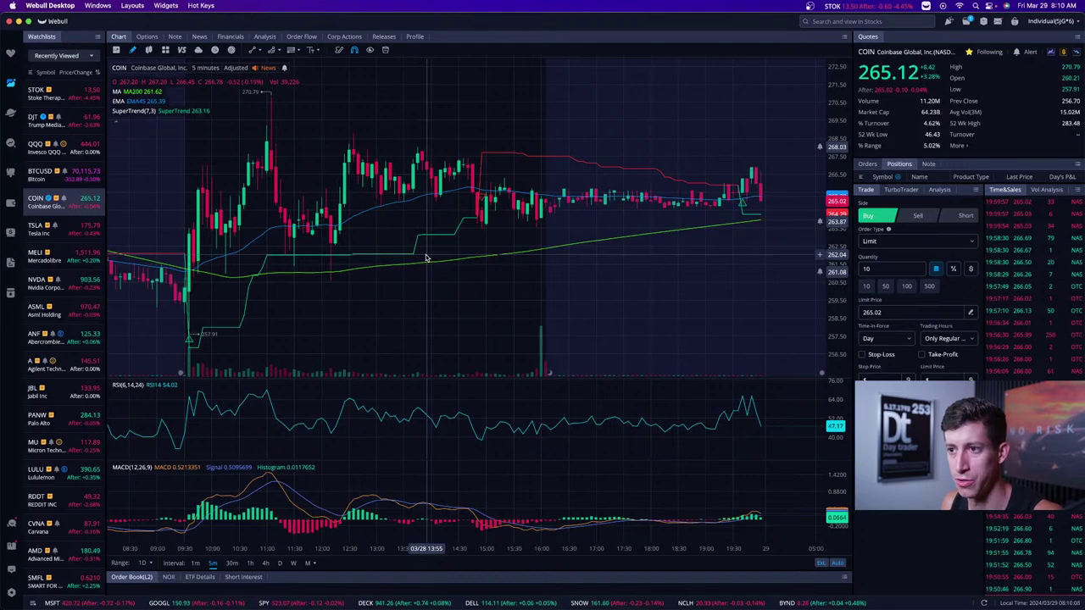
- Leave the COIN chart and bring the Trade Checklist in Preview to the front
key("ctrl+Up")
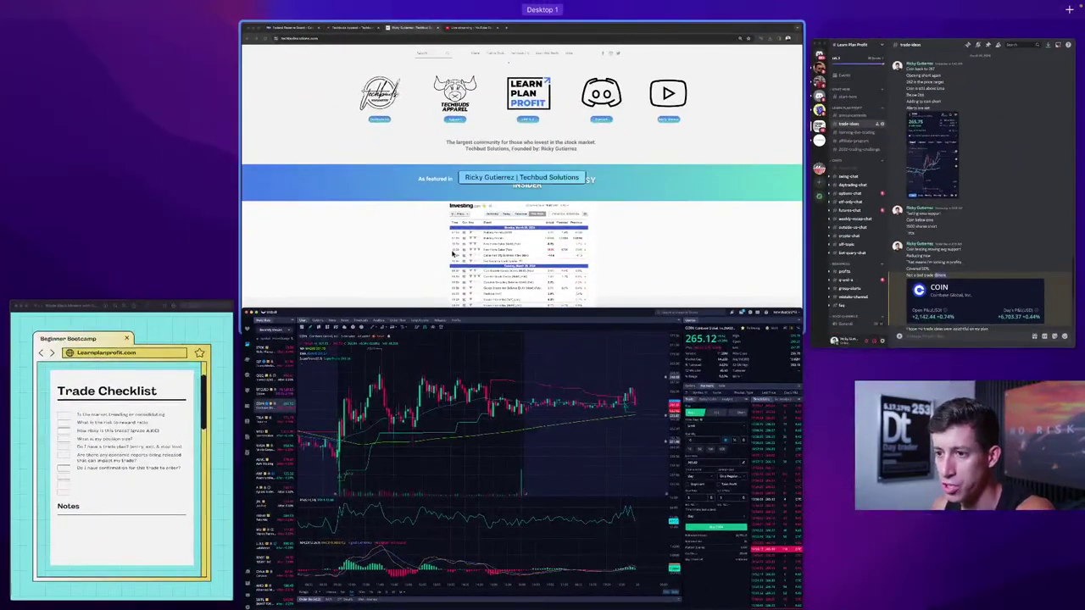
left_click(472, 294)
key("ctrl+Up")
left_click(368, 152)
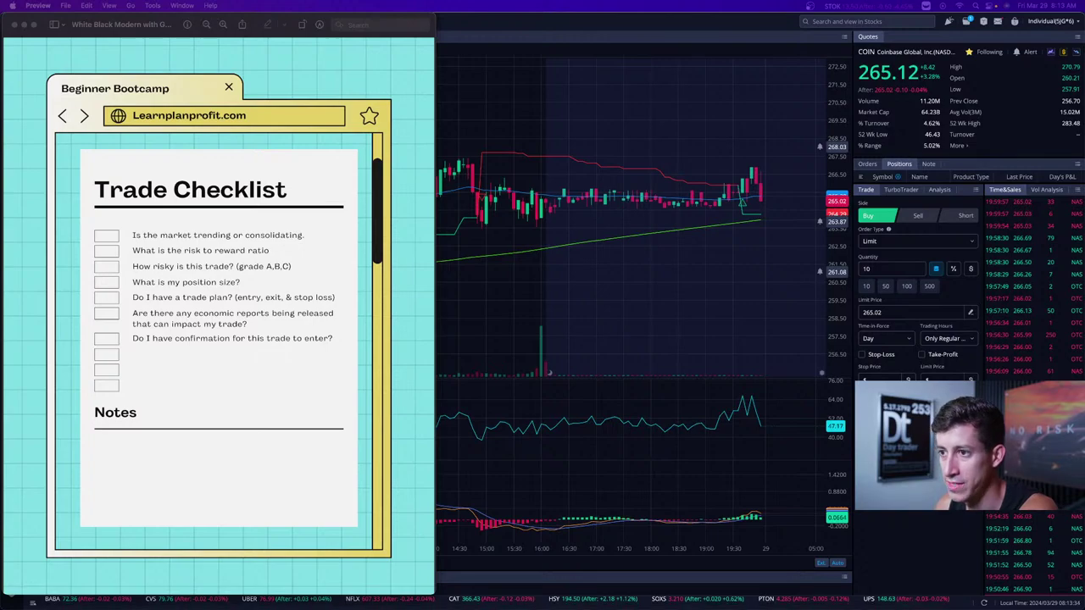
- Switch to Webull to view earlier March 28 candles on the COIN 5-minute chart, and return to the Trade Checklist
left_click(631, 303)
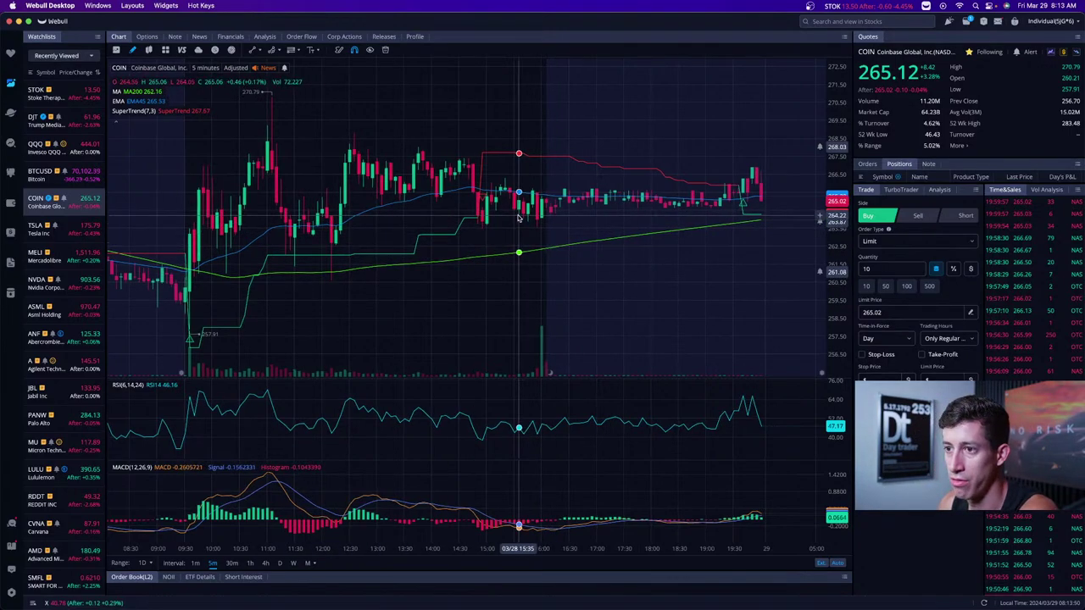
scroll(520, 217, "left", 5)
key("ctrl+Up")
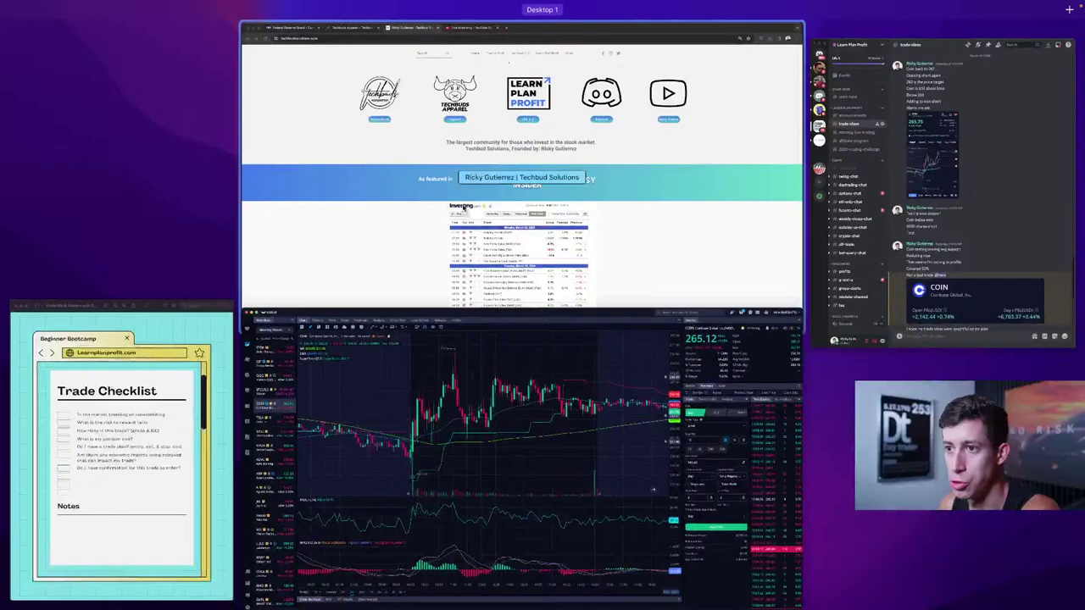
left_click(123, 415)
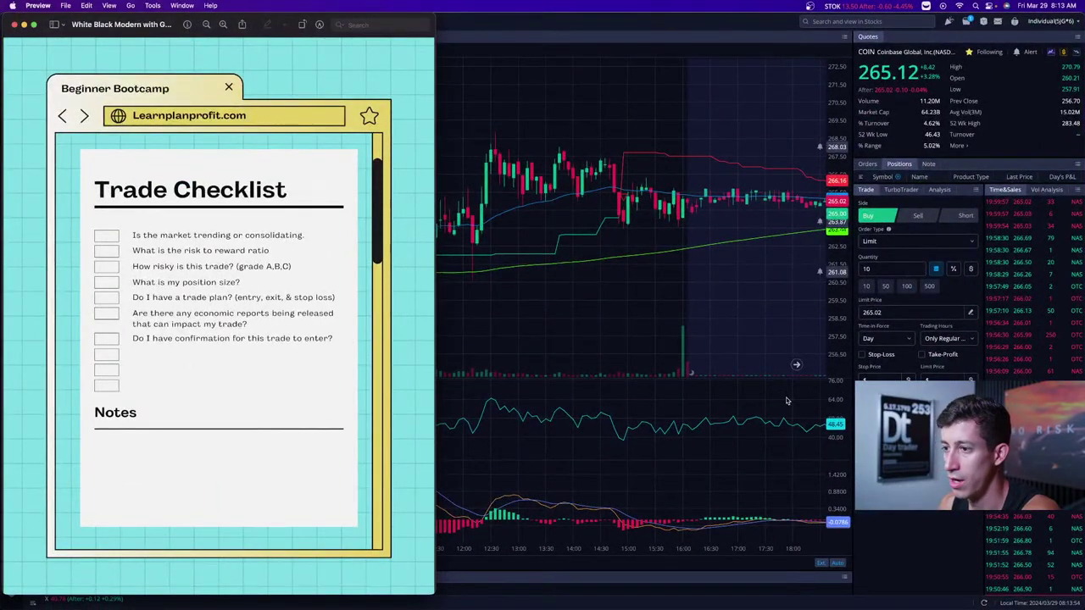
- Switch to Webull to view the COIN chart through its latest after-hours candles, and go back to the Trade Checklist
left_click(606, 318)
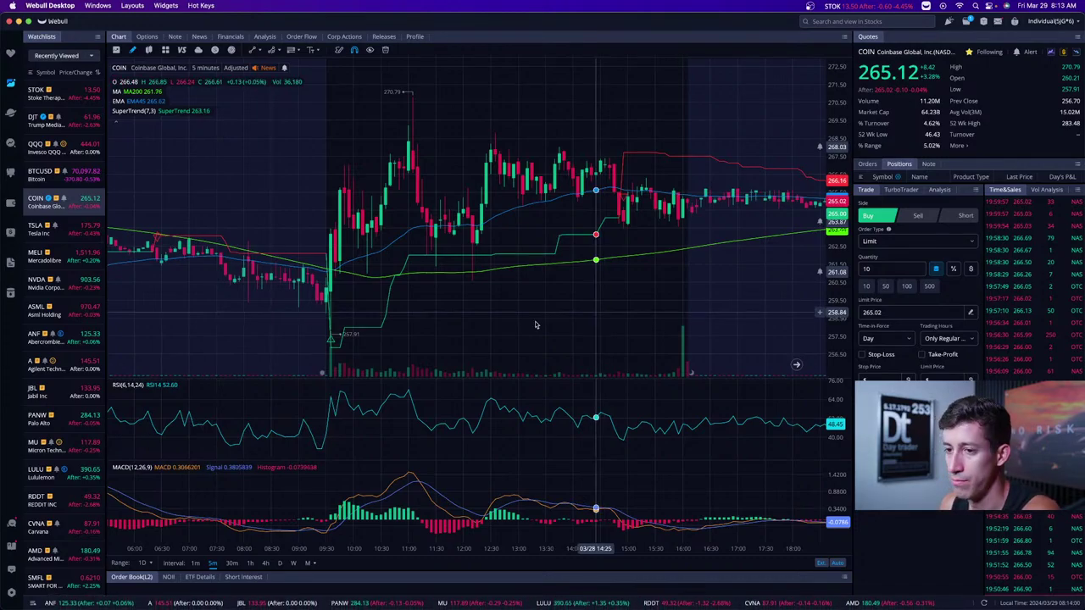
scroll(467, 283, "right", 3)
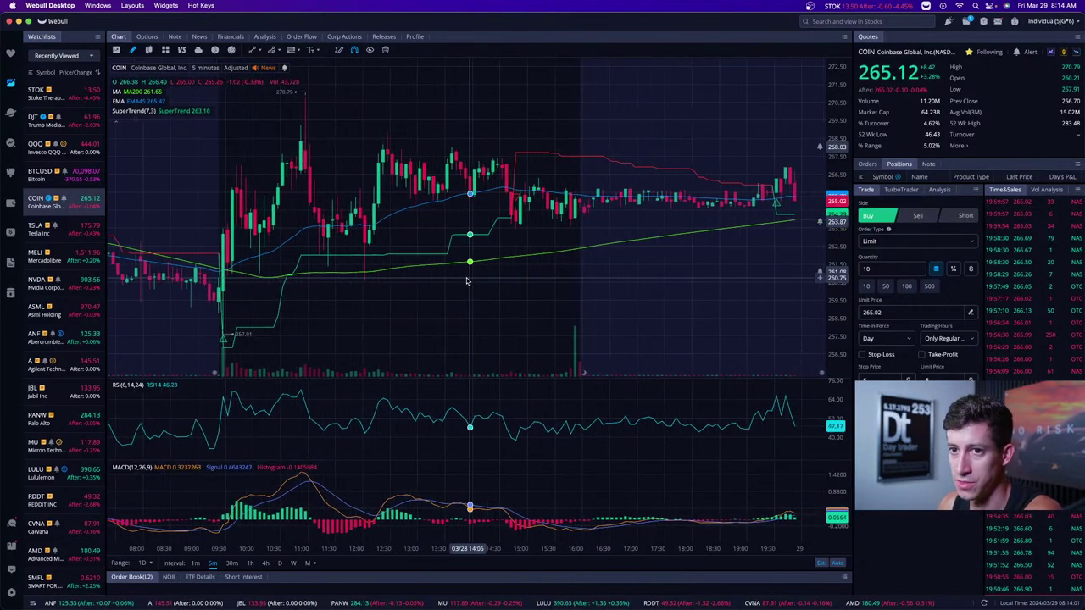
key("ctrl+Up")
left_click(121, 424)
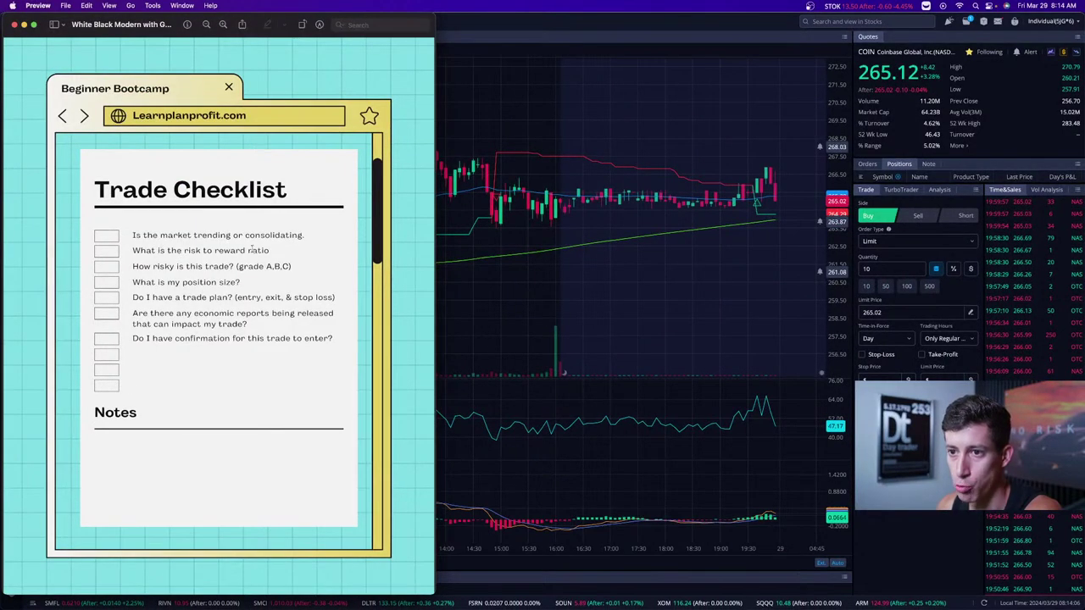
- Show the QQQ 5-minute chart in Webull and measure the downside from the 15:00 candle on March 28 with a trial trend line
left_click(542, 196)
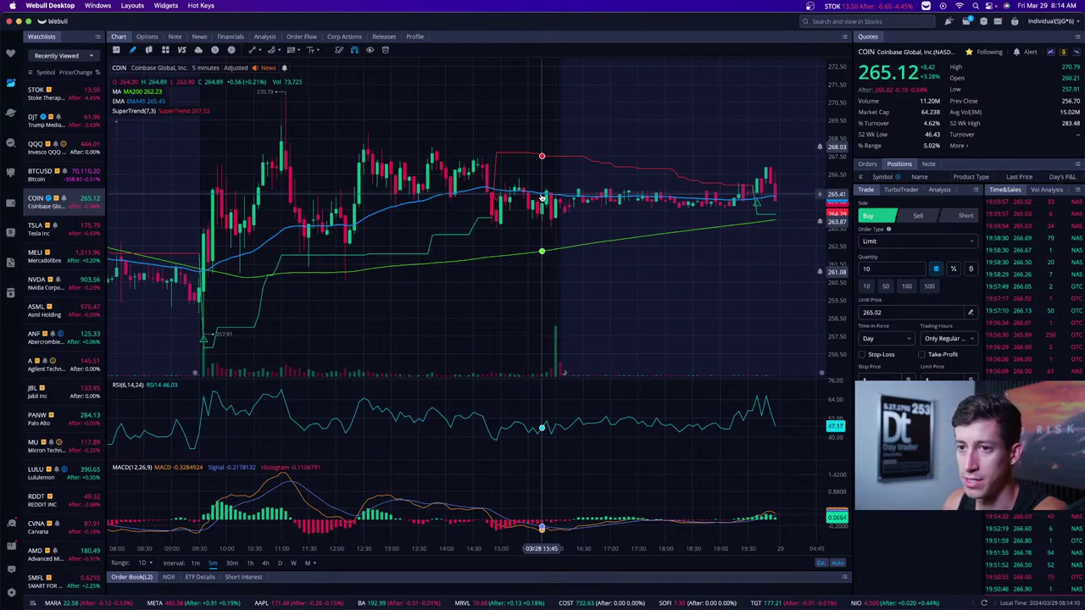
left_click(51, 146)
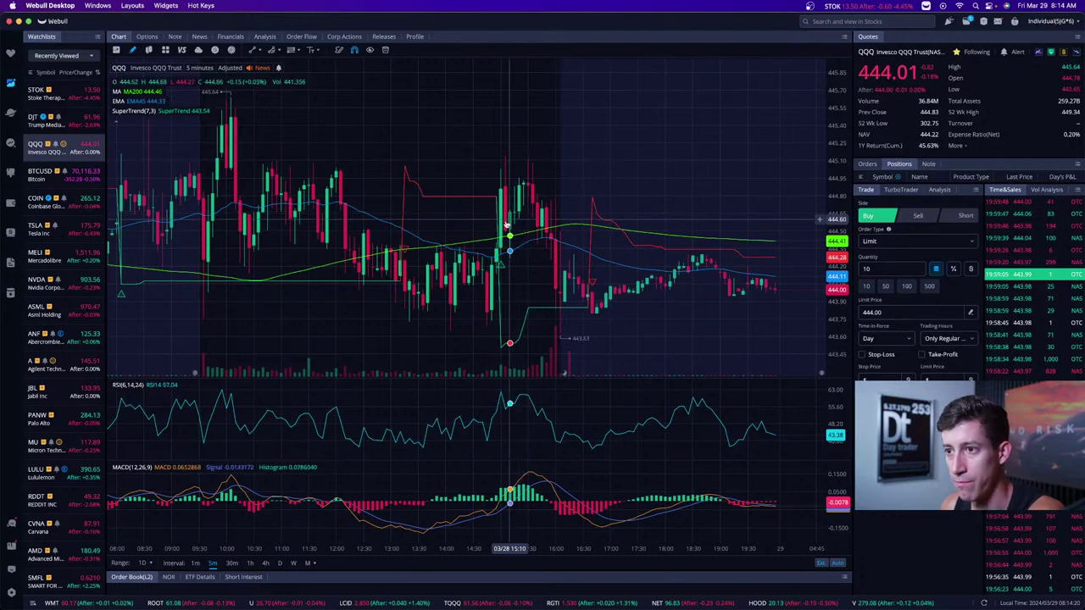
left_click(252, 50)
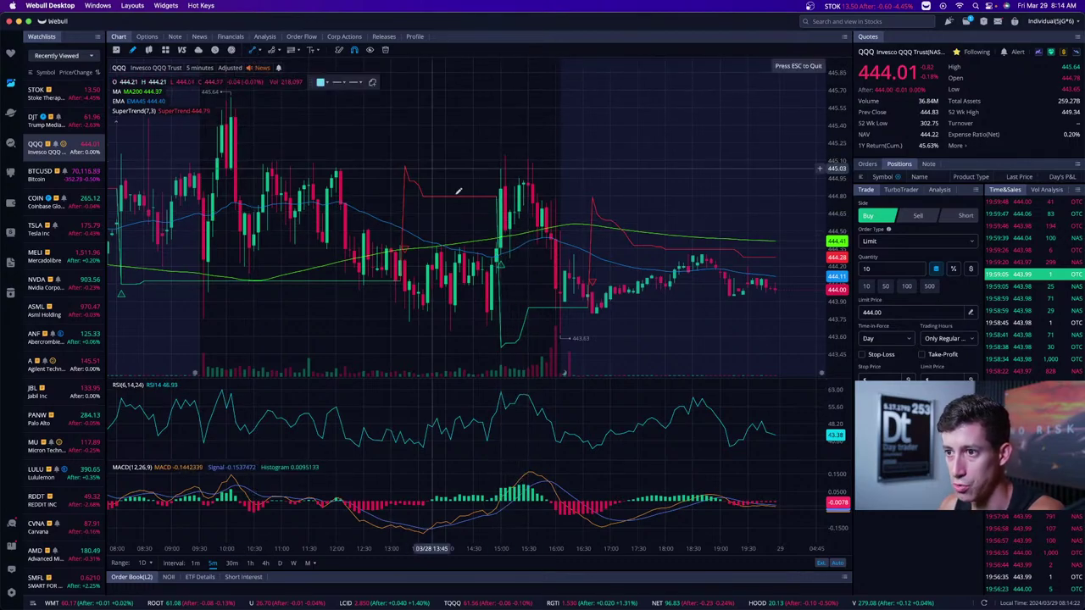
left_click(500, 233)
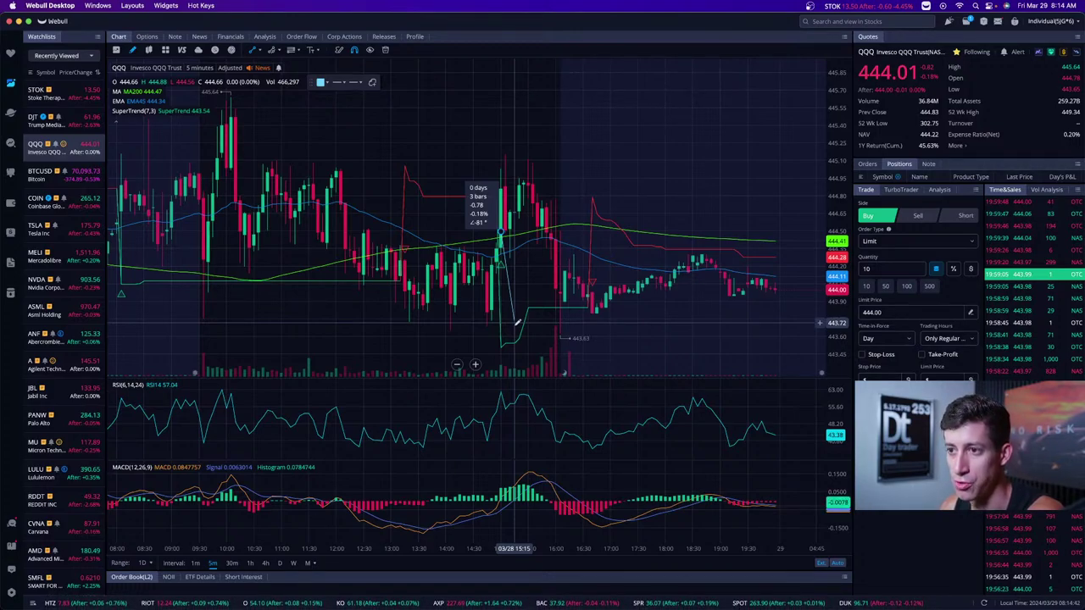
key("Escape")
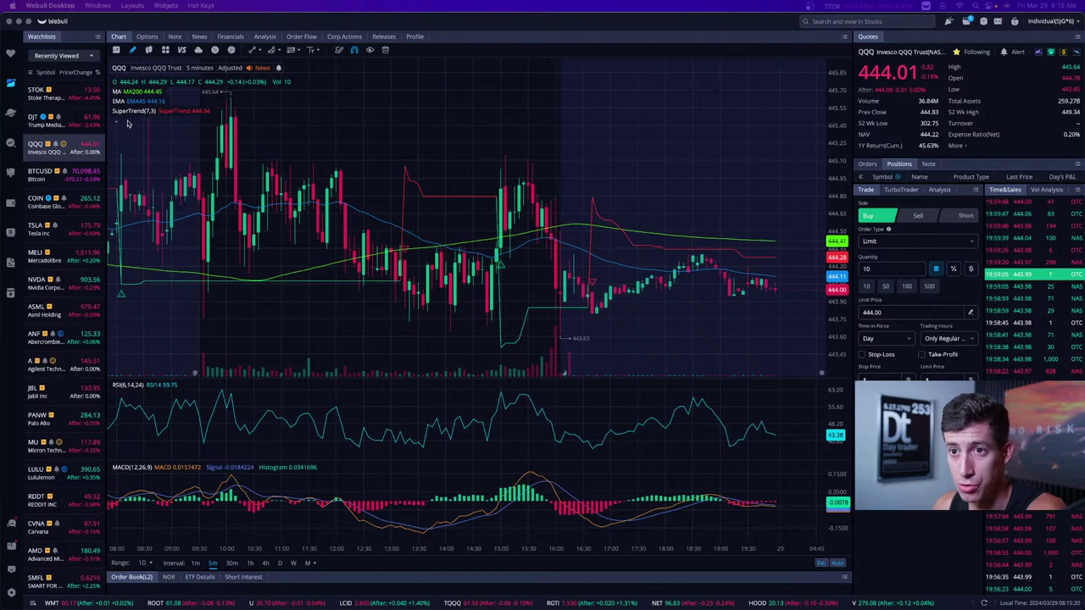
- Show the DJT chart at the 4-hour interval and bring its latest candles into view
left_click(104, 121)
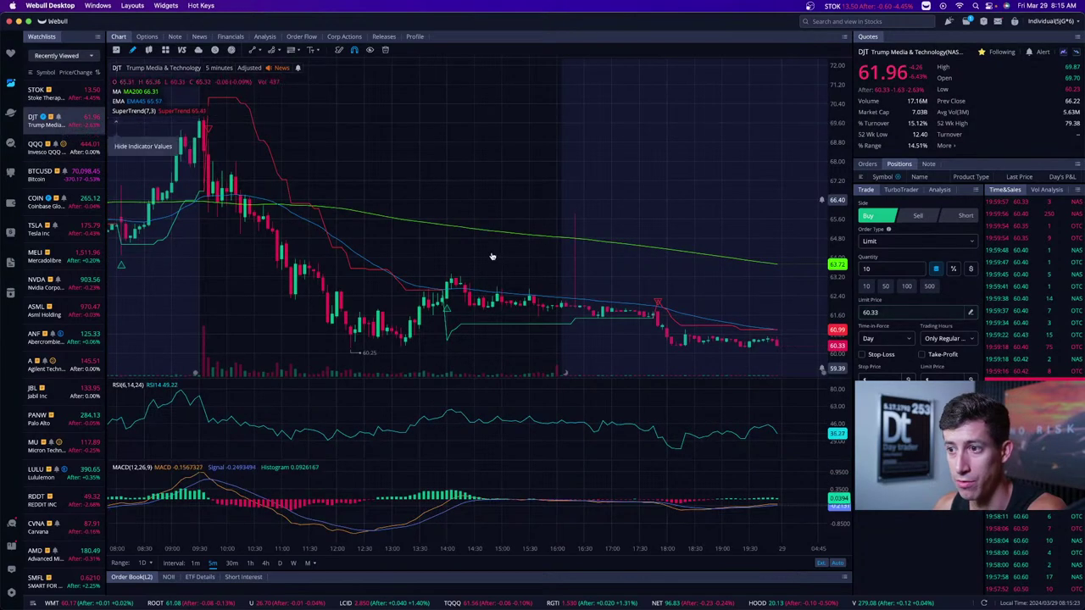
left_click(266, 562)
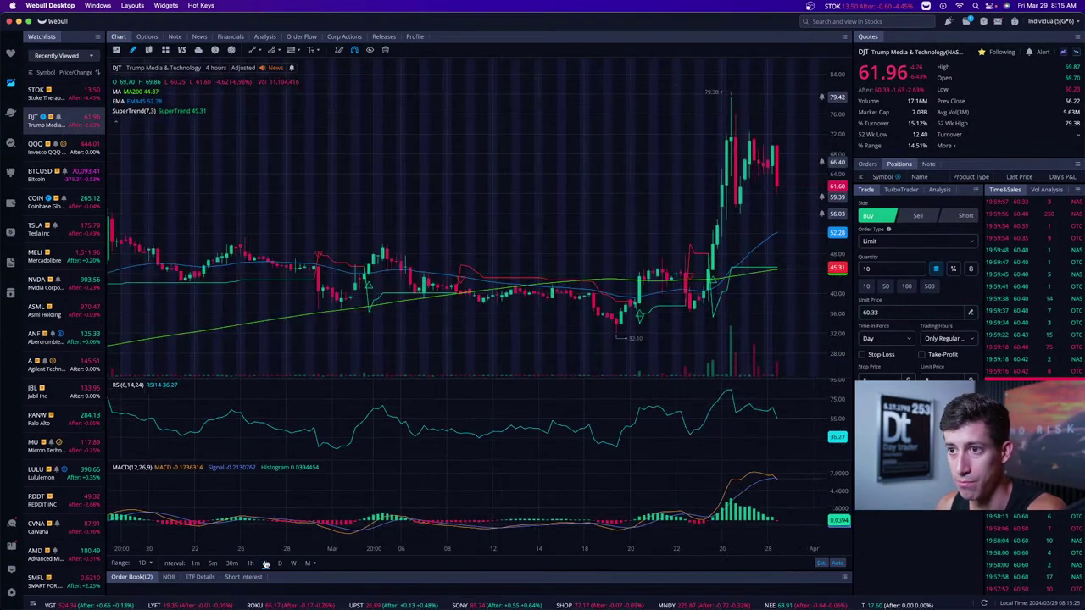
scroll(551, 220, "right", 5)
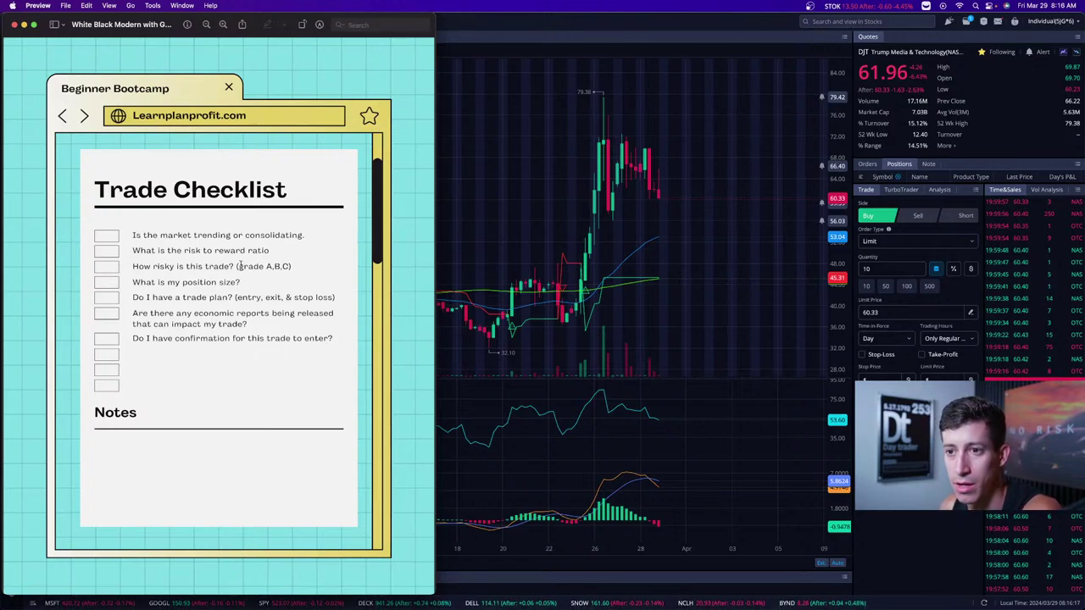
- Highlight "(grade A,B,C)" in the Trade Checklist, examine the DJT 4-hour candles in Webull, and return to the checklist's position-size question
left_click_drag(237, 266, 298, 267)
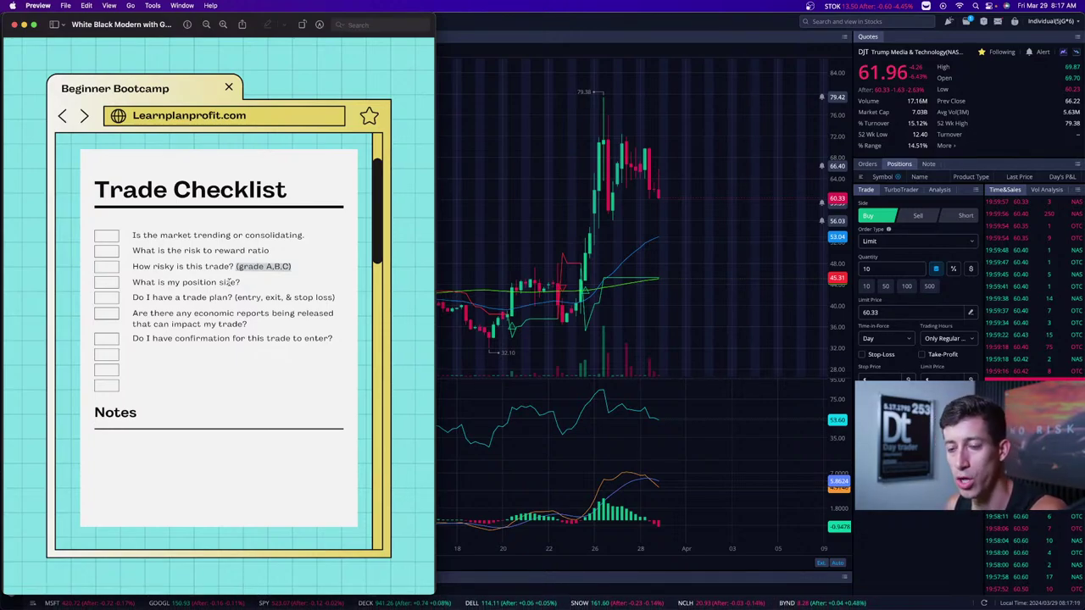
left_click(601, 189)
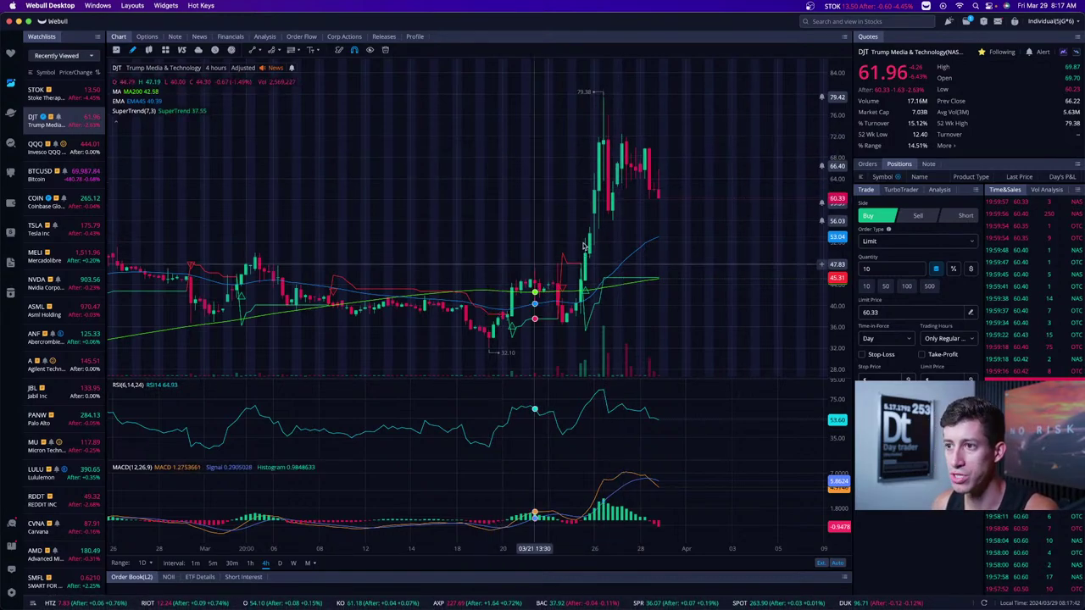
scroll(576, 263, "down", 2)
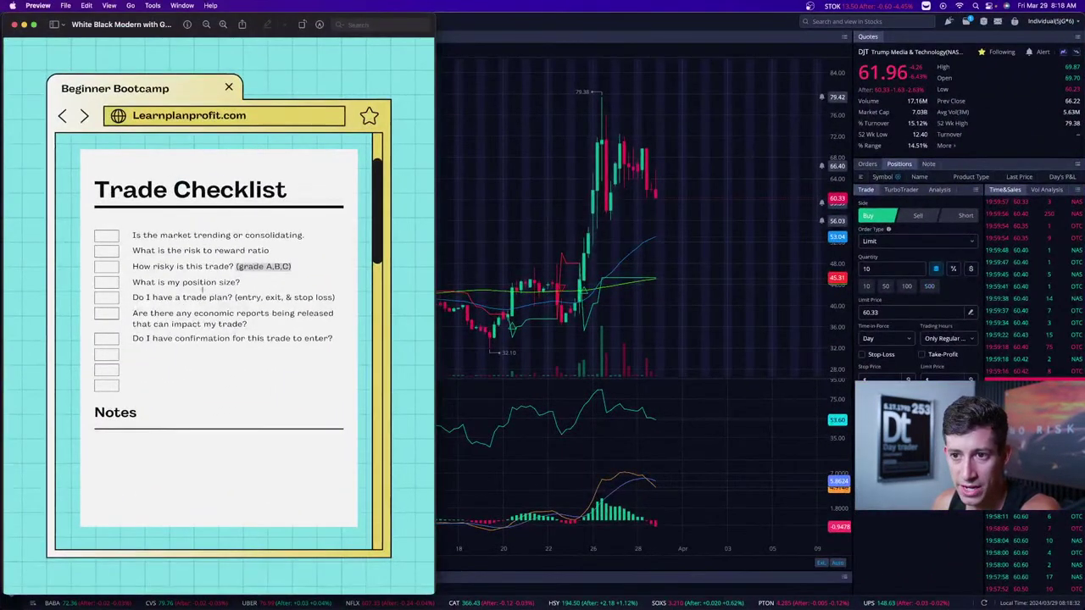
left_click(220, 282)
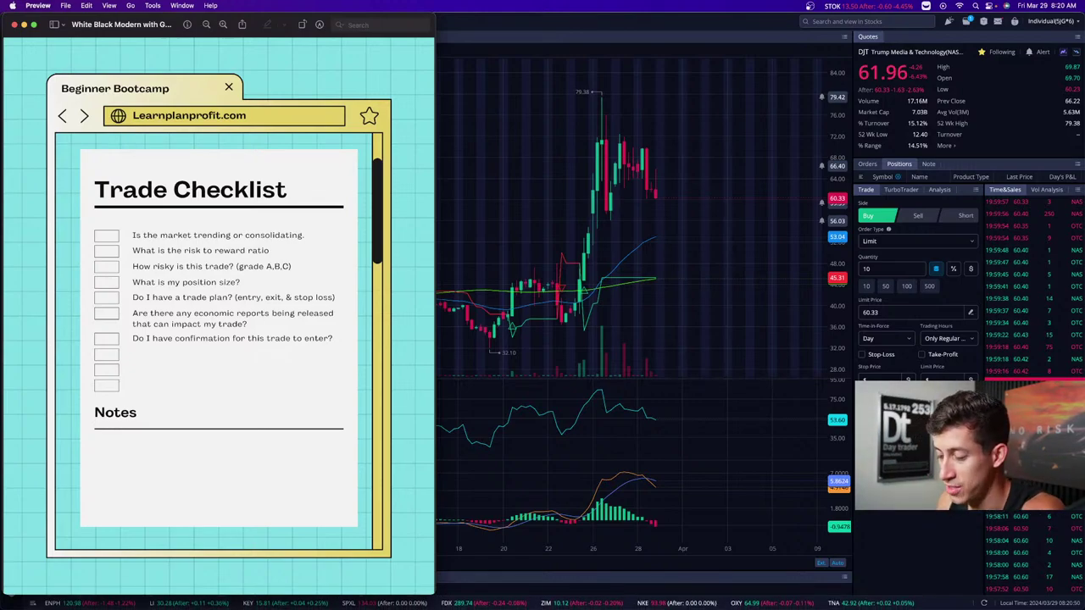
- Switch to Chrome and open the "Trading Checklist ( Beginner Bootcamp)" post from the techbudsolutions.com home page
key("ctrl+Up")
left_click(734, 271)
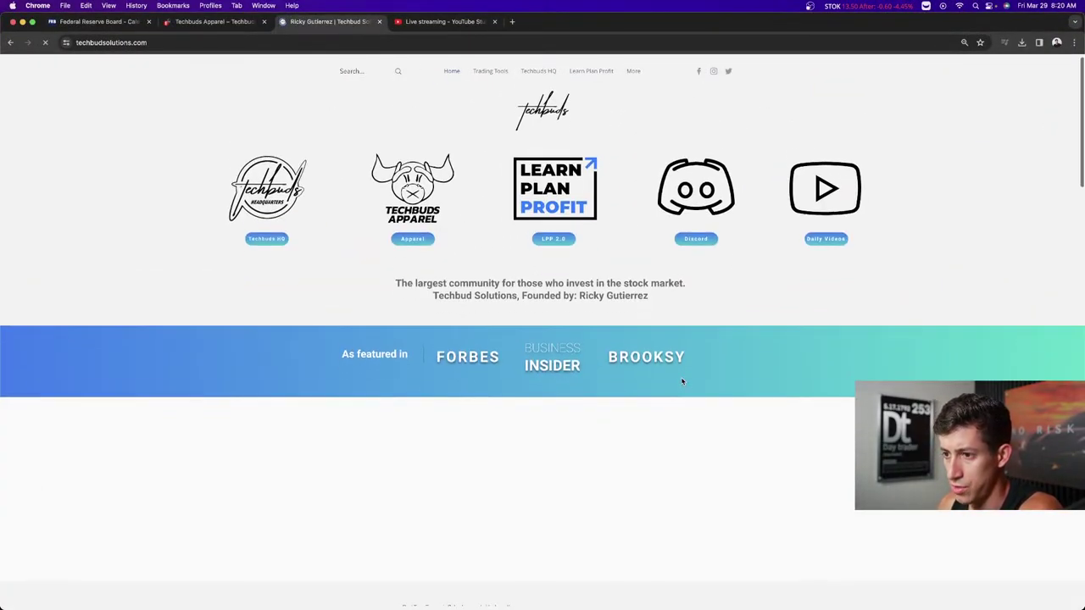
scroll(683, 383, "down", 3)
scroll(683, 382, "up", 1)
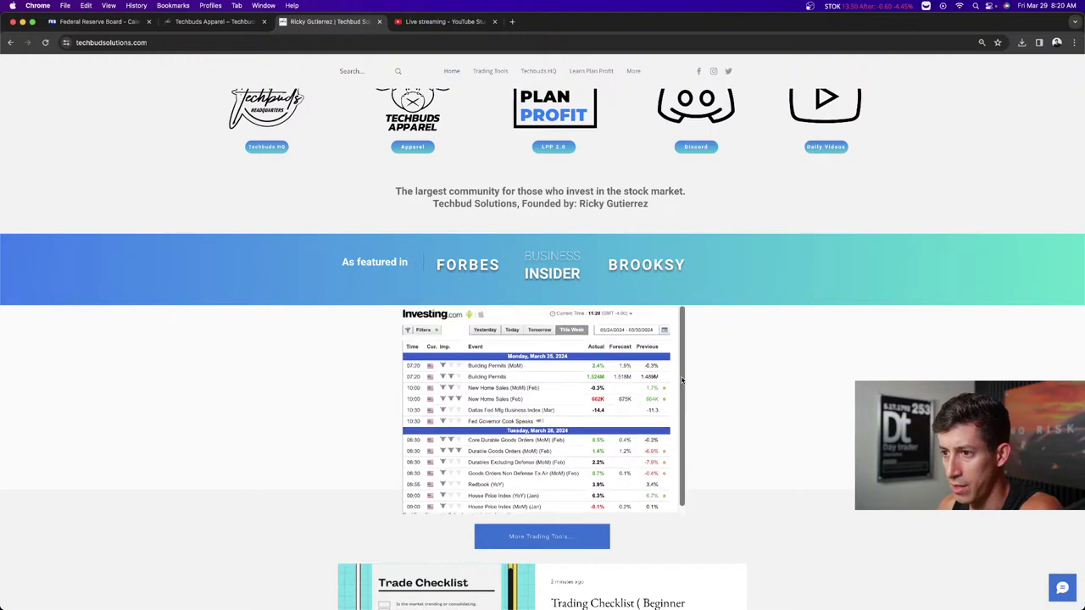
scroll(823, 419, "down", 6)
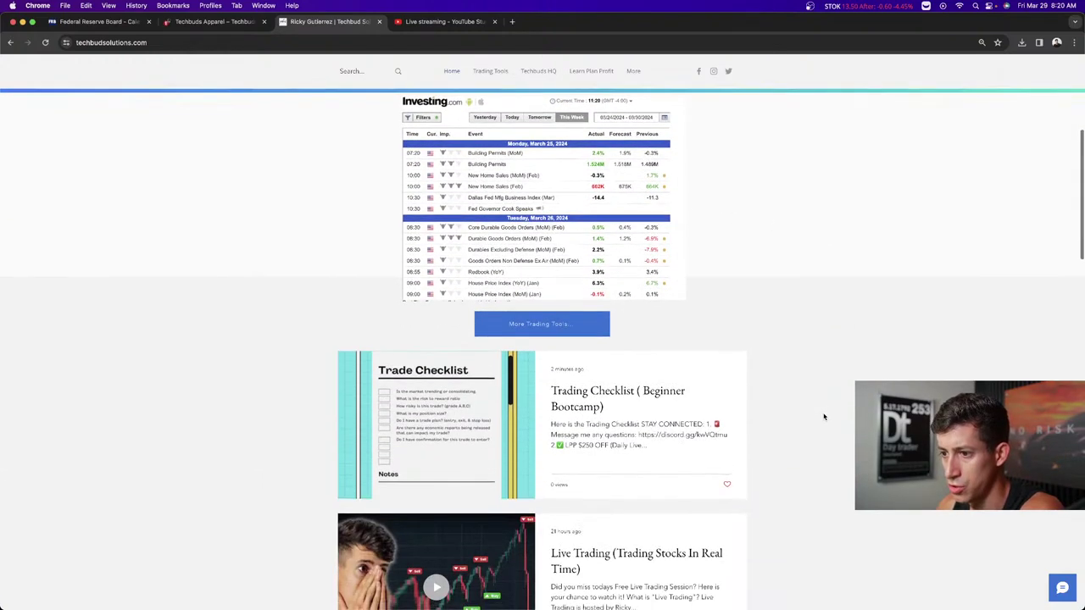
left_click(608, 395)
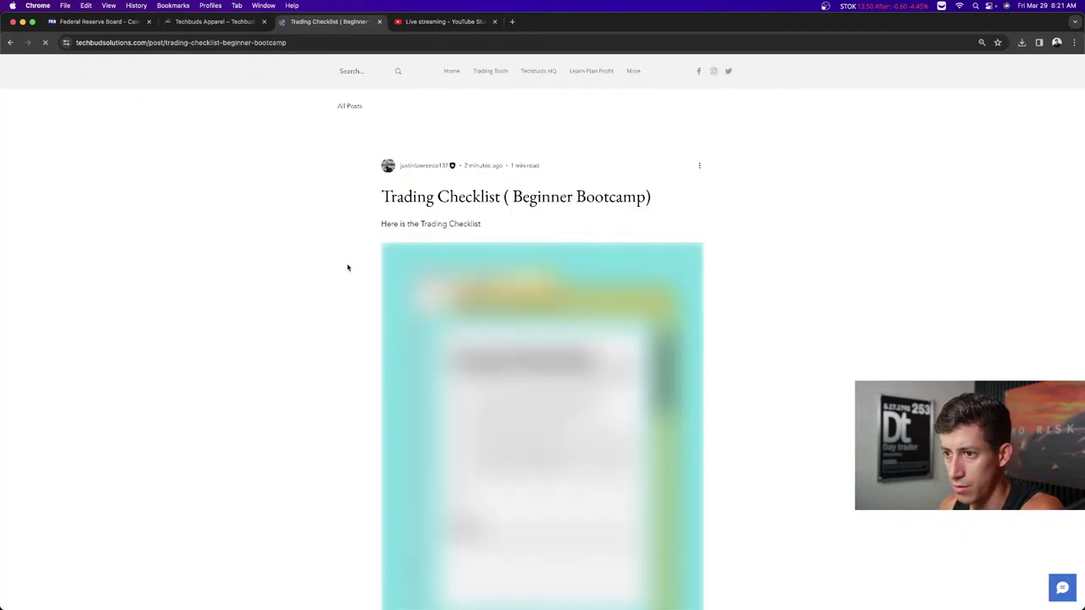
- Download Risk_To_Reward_Calculator_.numbers from below the checklist image in the post, and open it in Numbers
scroll(347, 268, "down", 3)
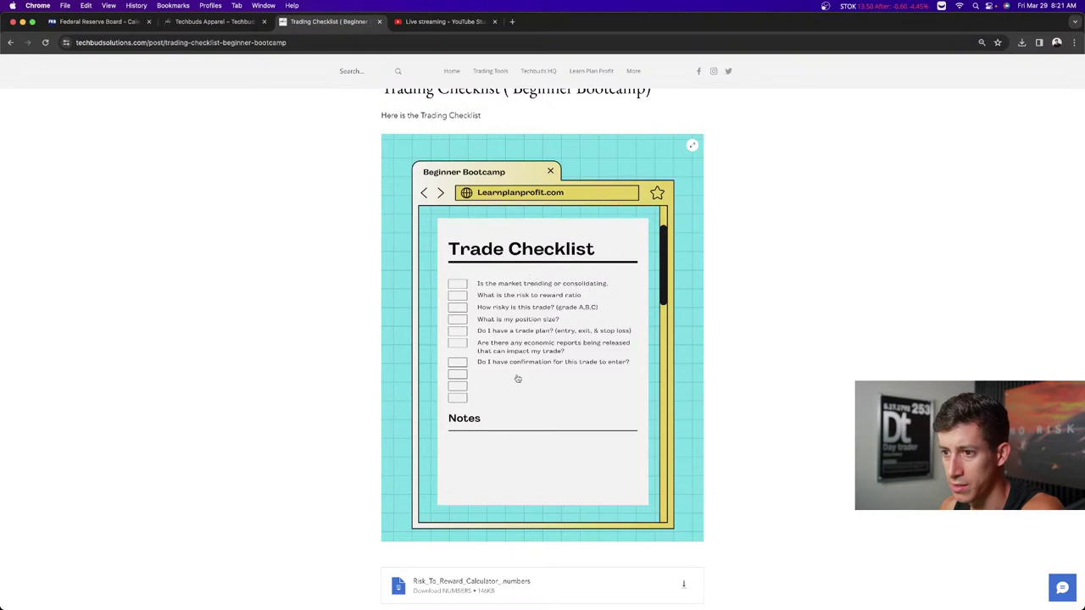
scroll(751, 398, "down", 3)
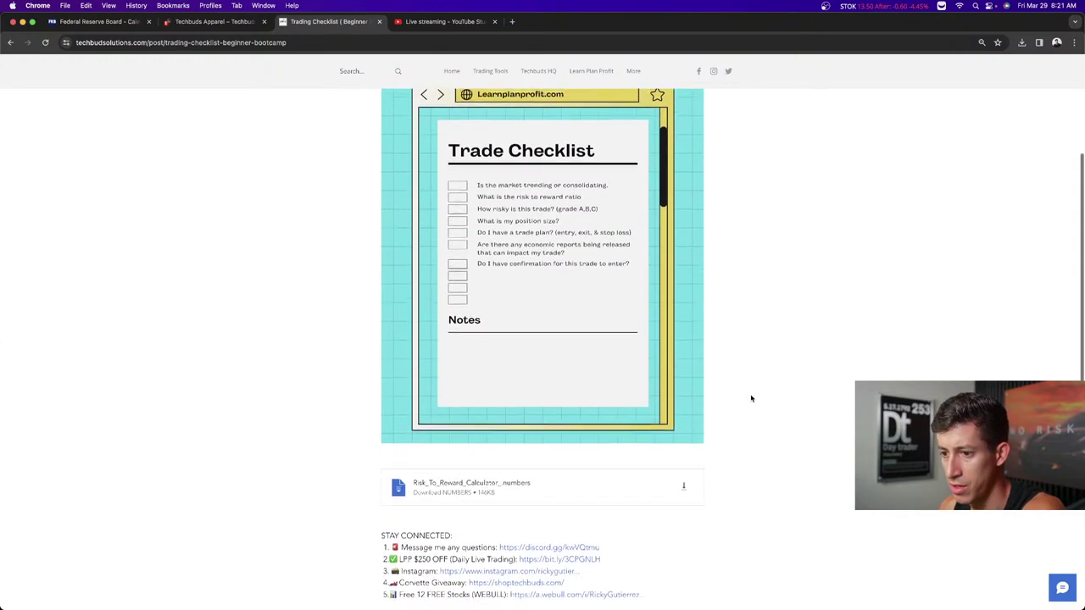
left_click(683, 480)
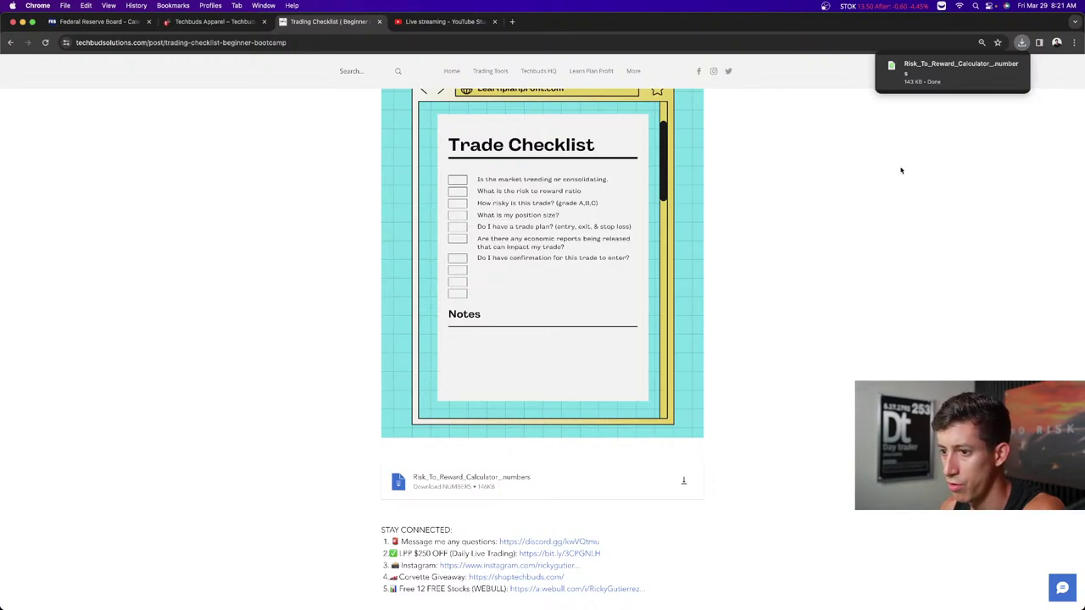
left_click(956, 85)
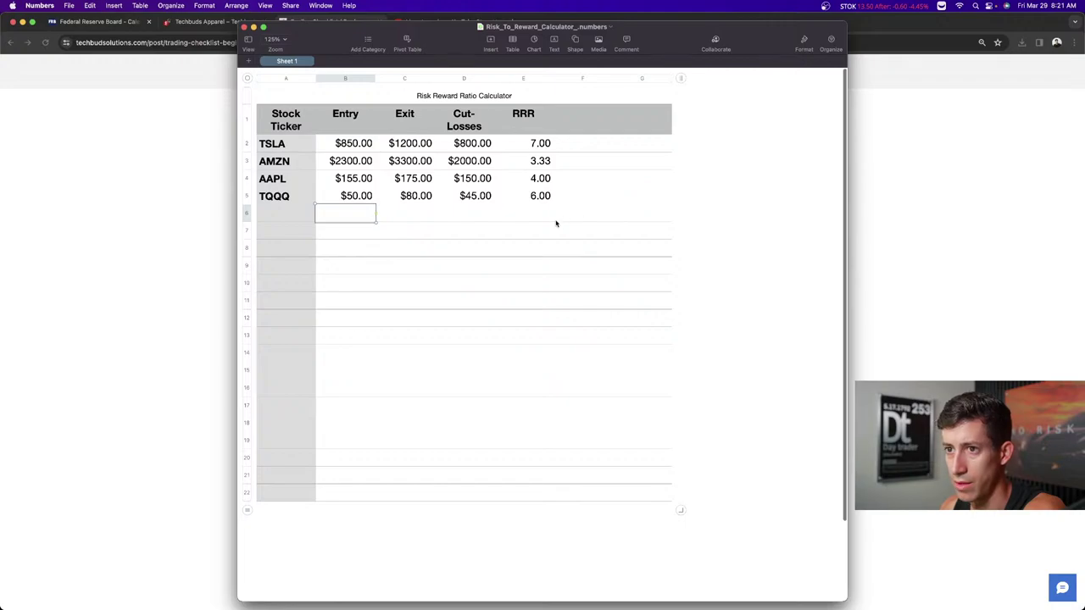
- Clear the TSLA row's Exit and Cut-Losses values and replace its Entry value with a lone $ sign
left_click(359, 146)
left_click(413, 146)
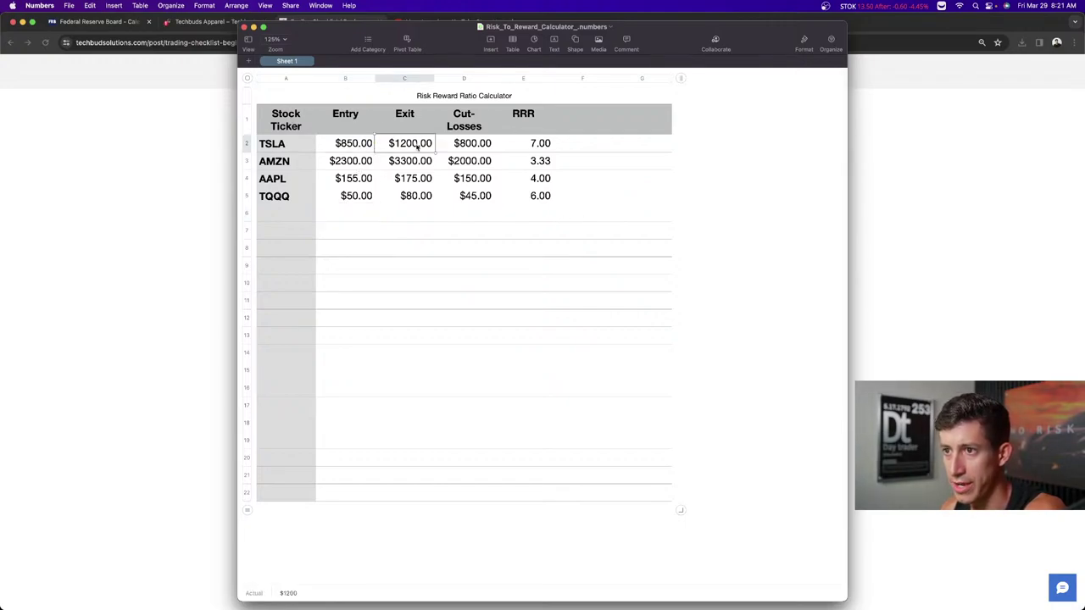
left_click(465, 148)
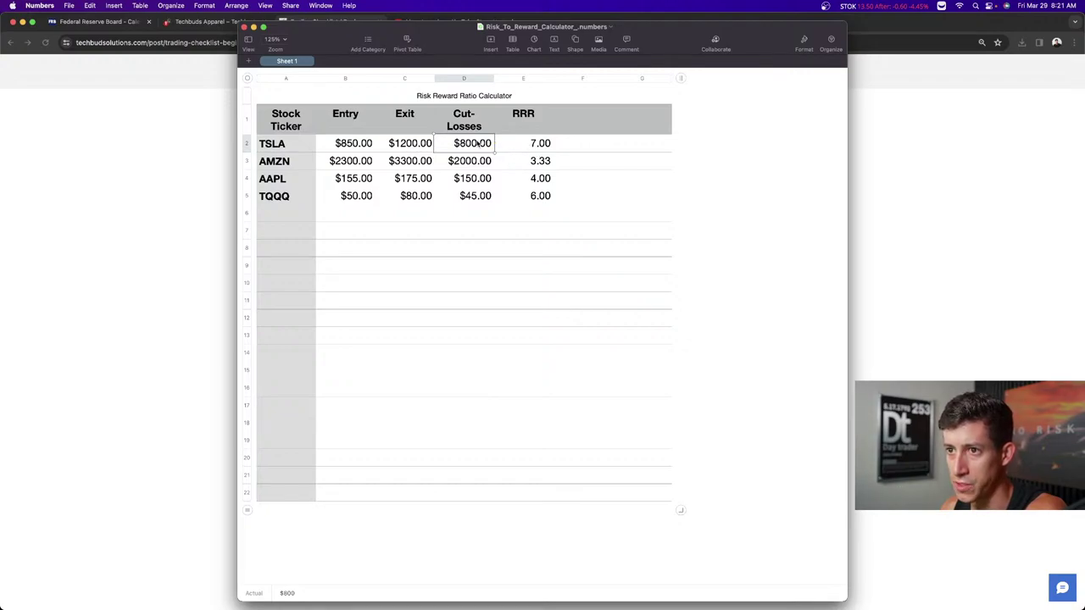
left_click(364, 144)
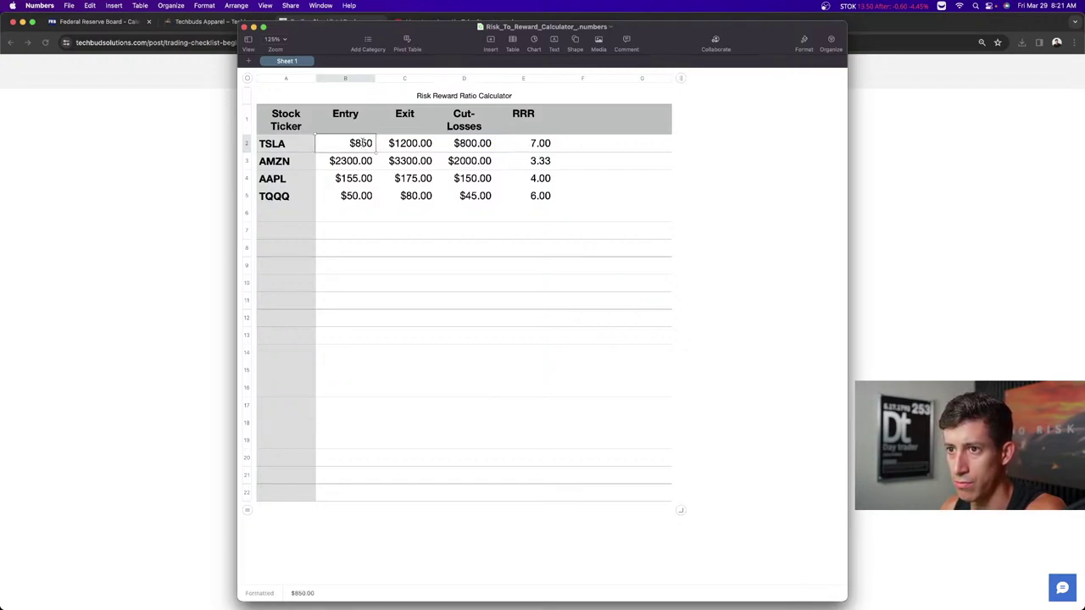
type("$")
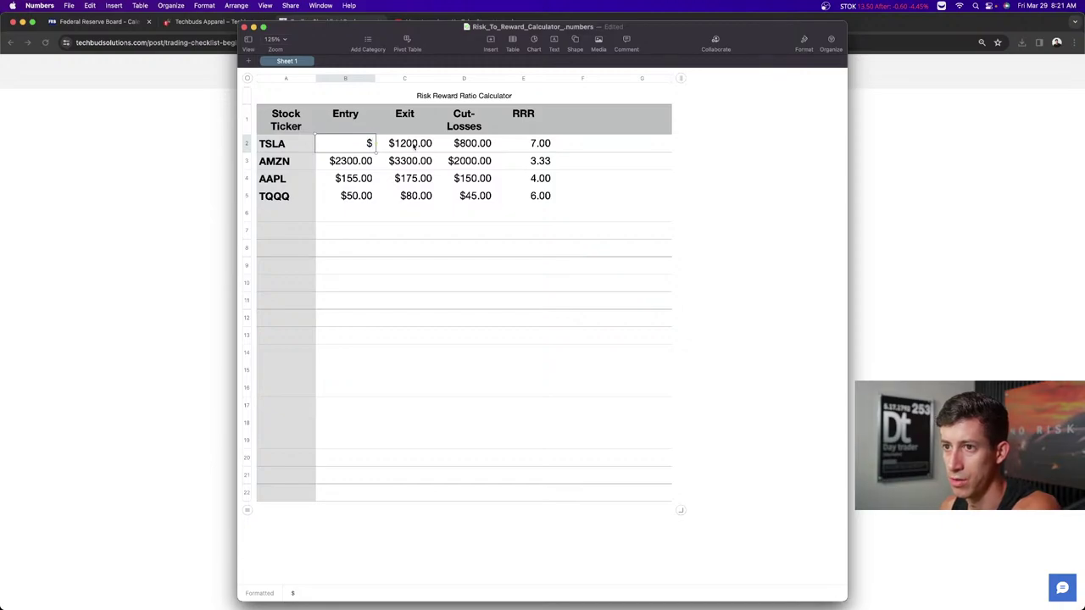
left_click(415, 144)
key("Delete")
key("Tab")
type("800")
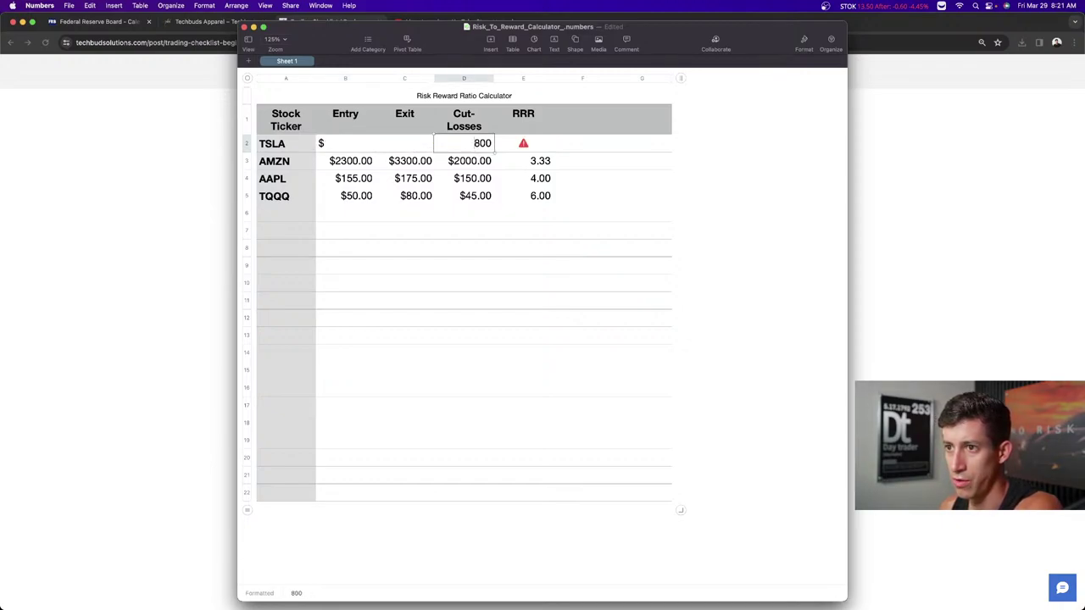
key("BackSpace")
key("BackSpace")
key("BackSpace")
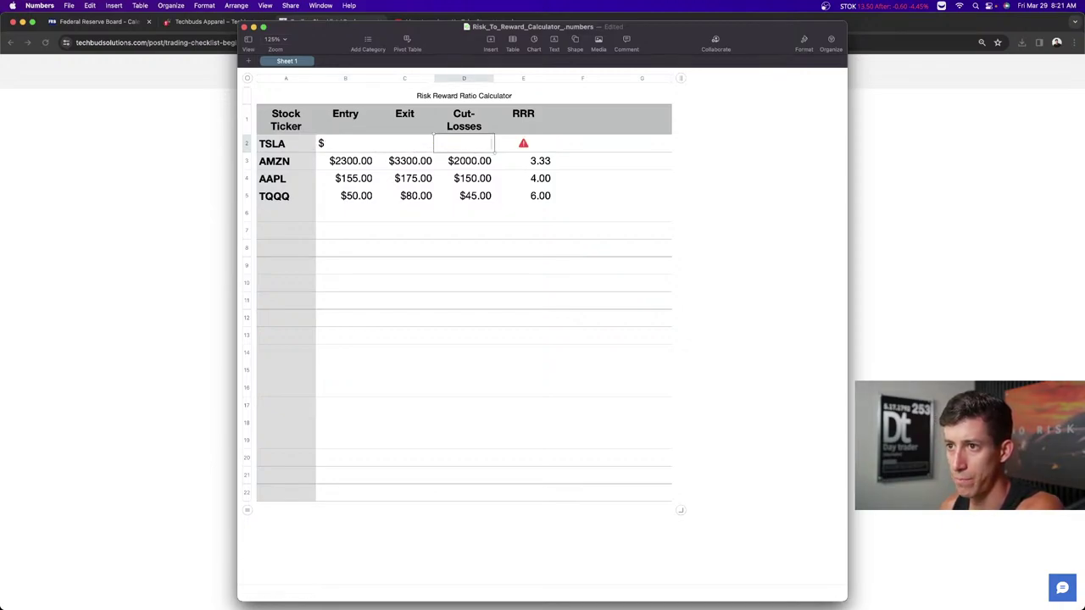
- Switch to Webull and show the QQQ 4-hour chart to pick example trade levels
left_click(283, 145)
key("ctrl+Up")
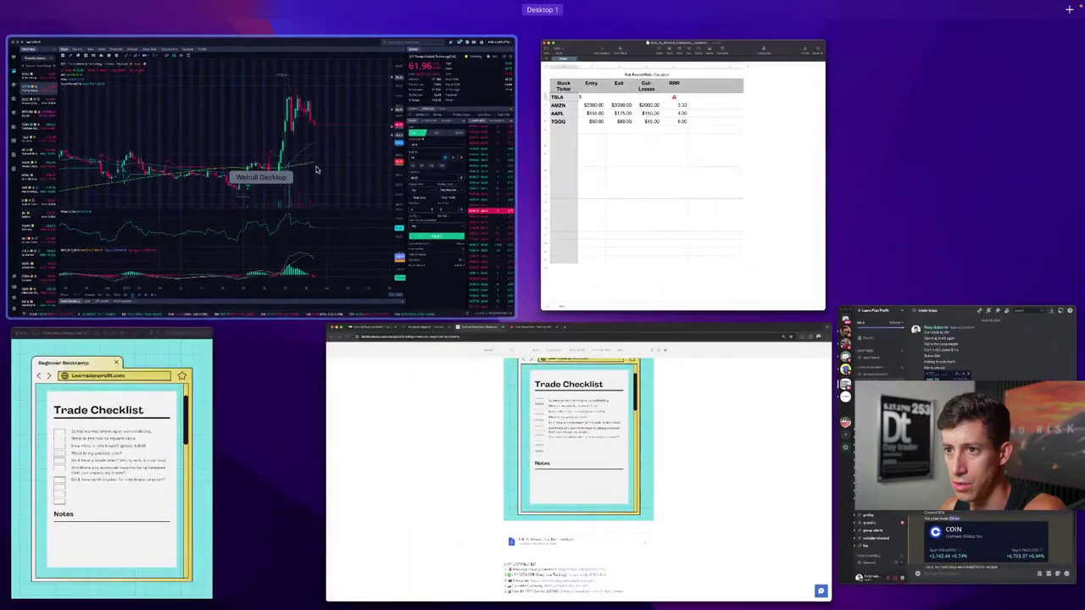
left_click(462, 176)
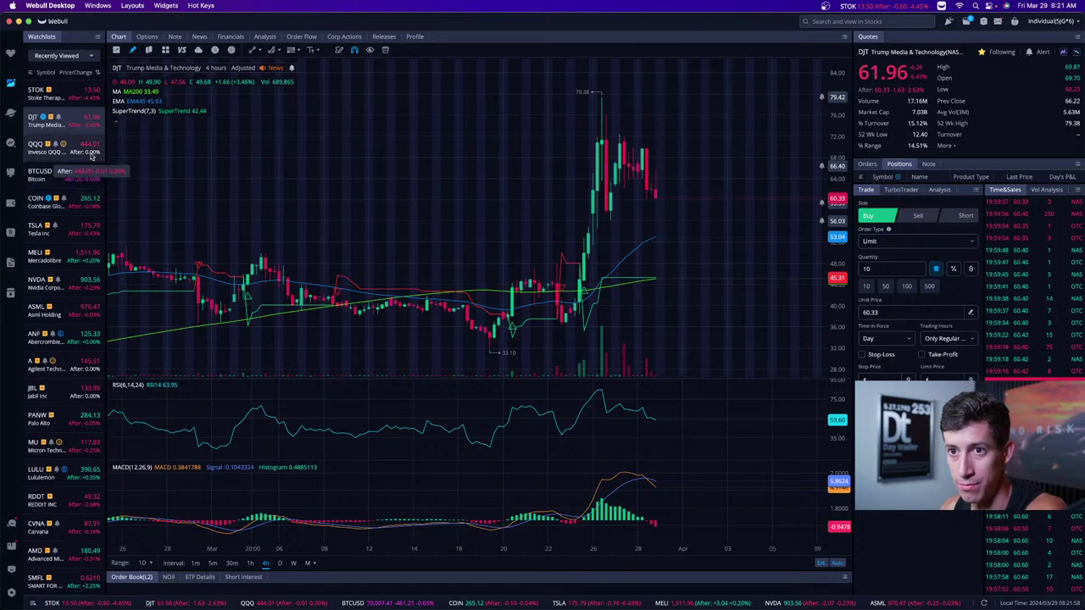
left_click(74, 147)
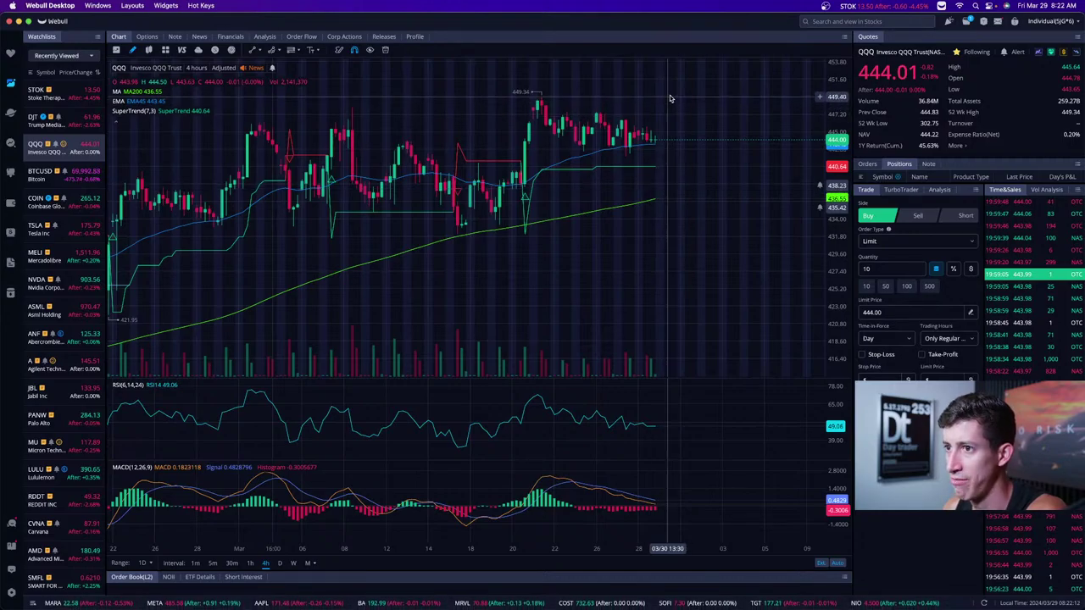
- Switch back to Numbers, replace the TSLA ticker with Qqq and set that row's Entry to $437
key("ctrl+Up")
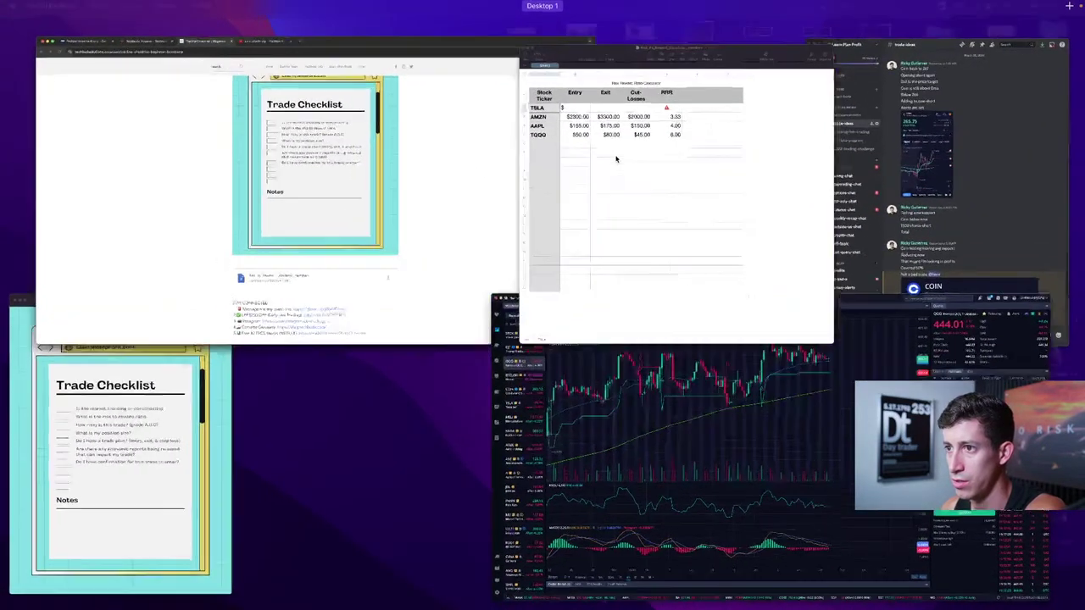
left_click(617, 158)
left_click(300, 145)
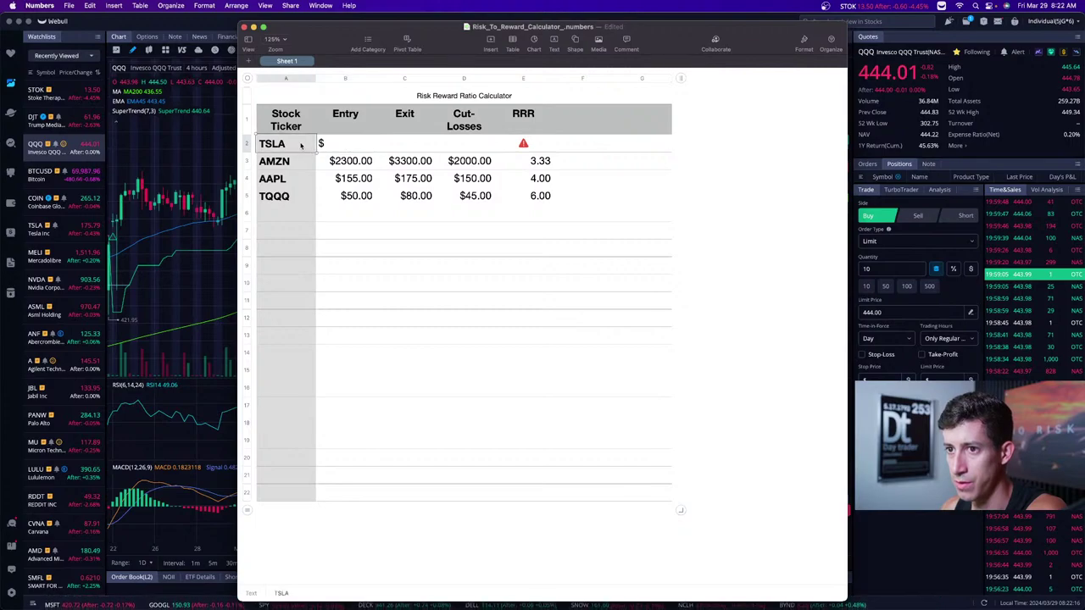
type("Qqq")
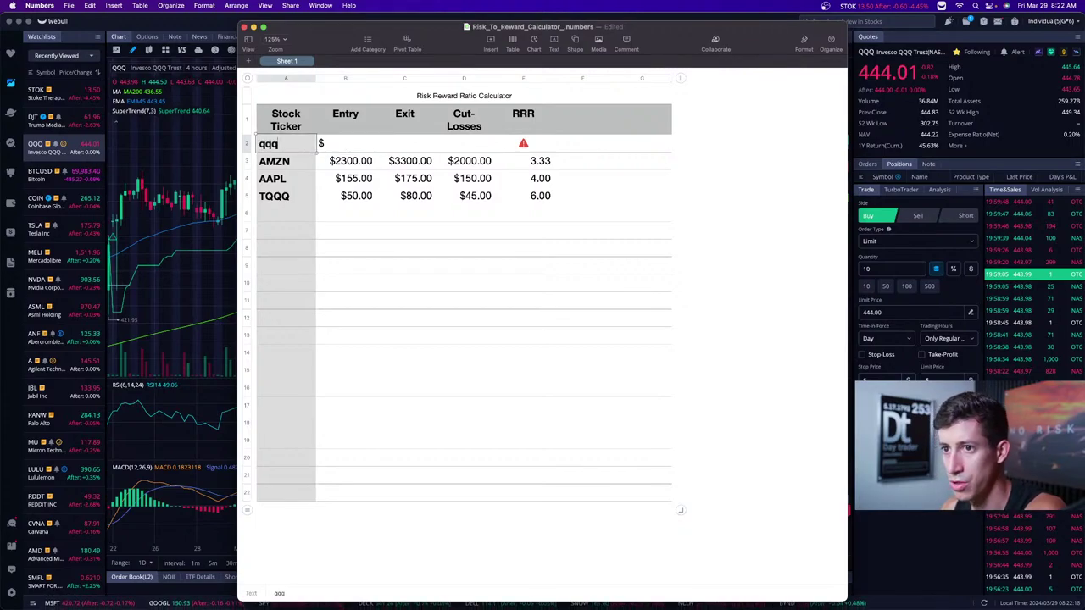
left_click(348, 147)
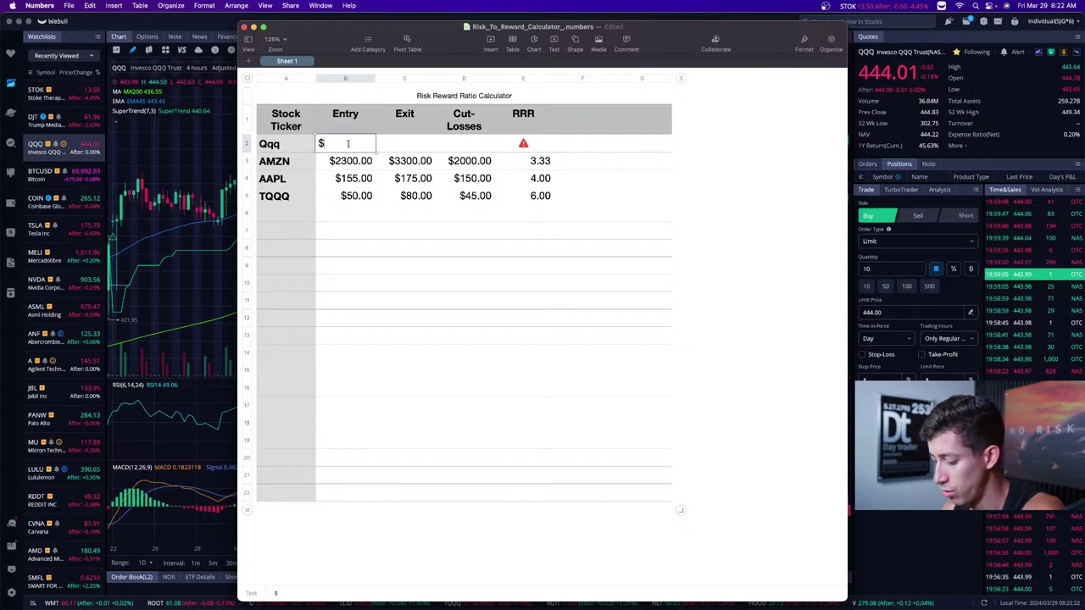
type("4378")
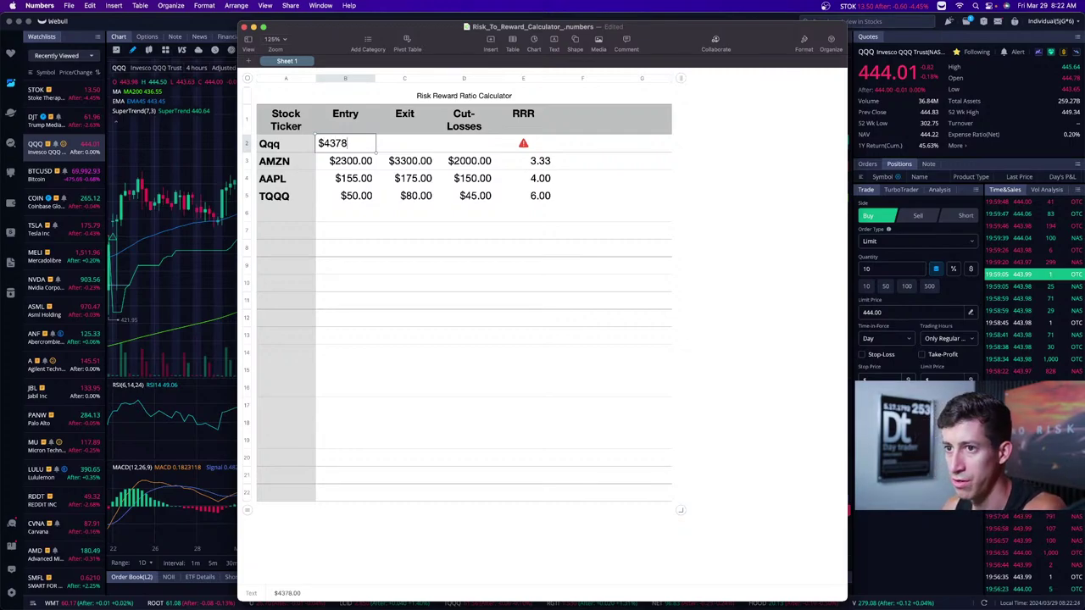
key("BackSpace")
- Set the Qqq row's Exit price to 448
left_click(417, 145)
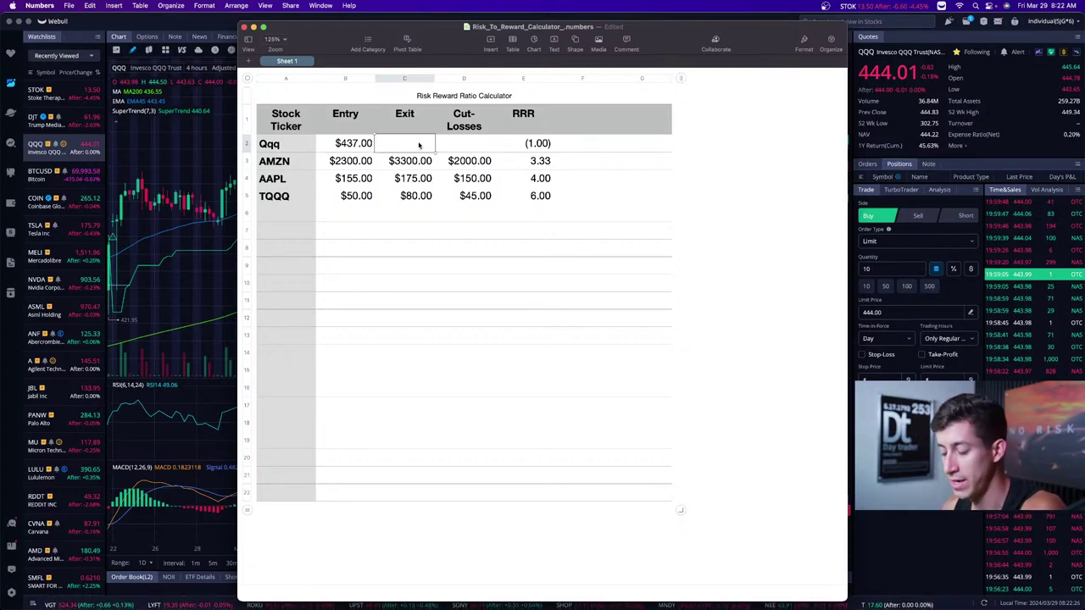
type("4")
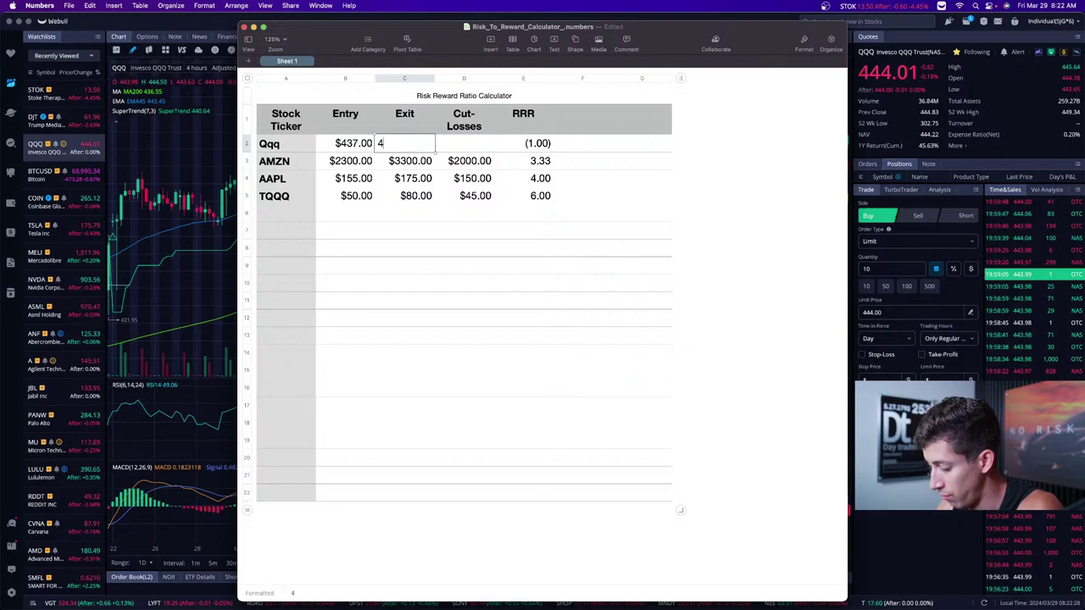
type(".48")
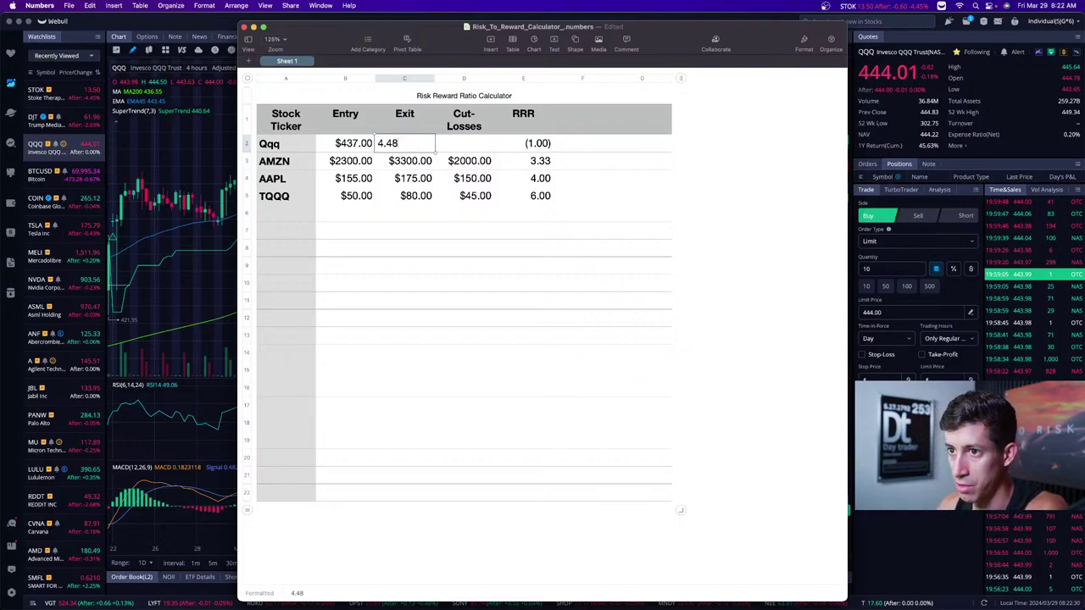
type("000")
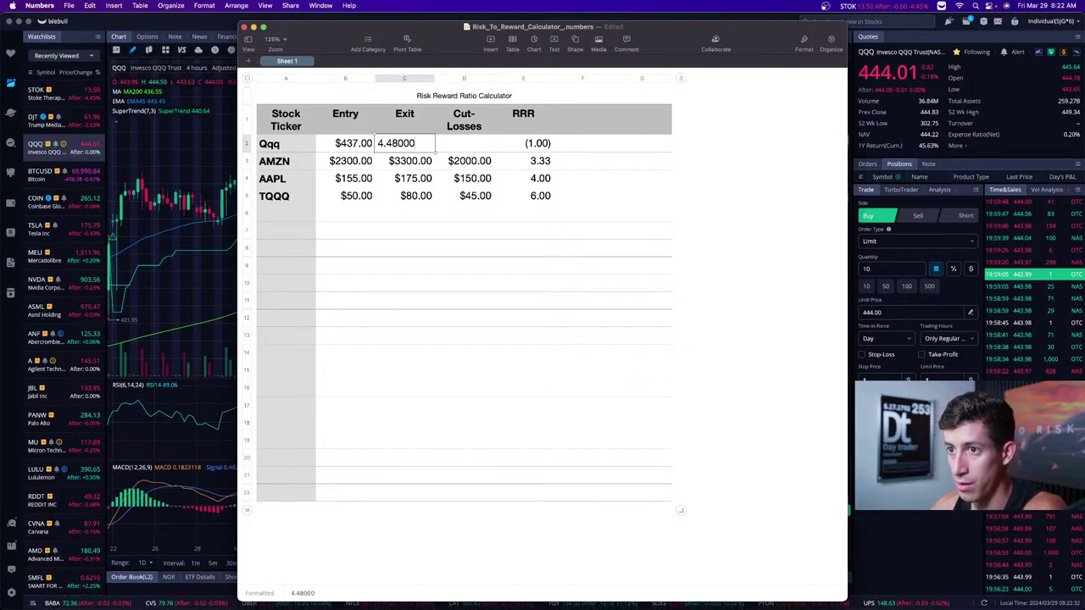
key("BackSpace")
key("BackSpace")
key("BackSpace")
key("BackSpace")
key("BackSpace")
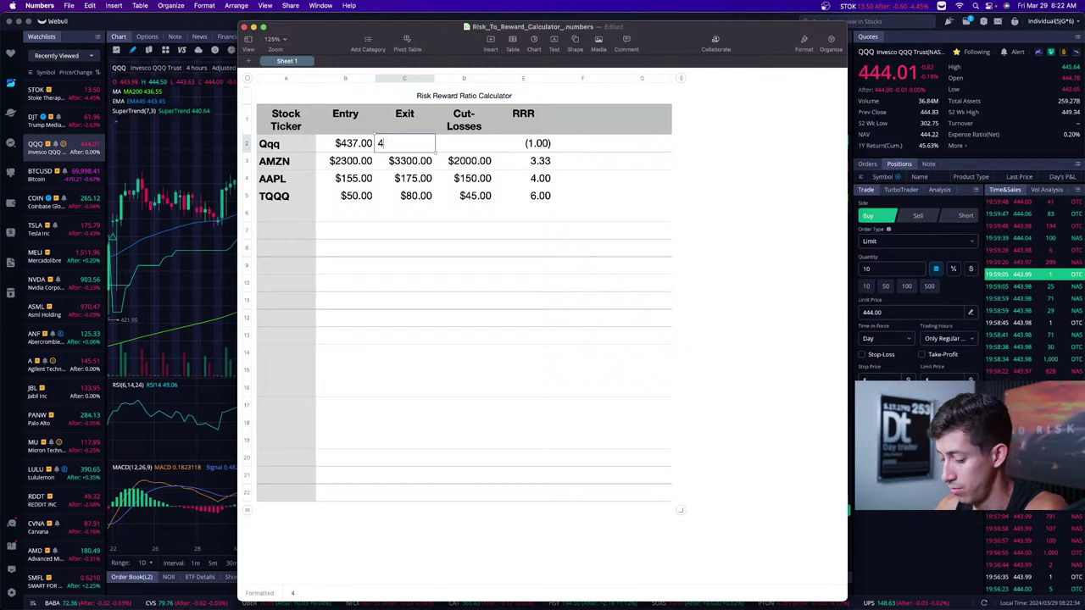
type("48")
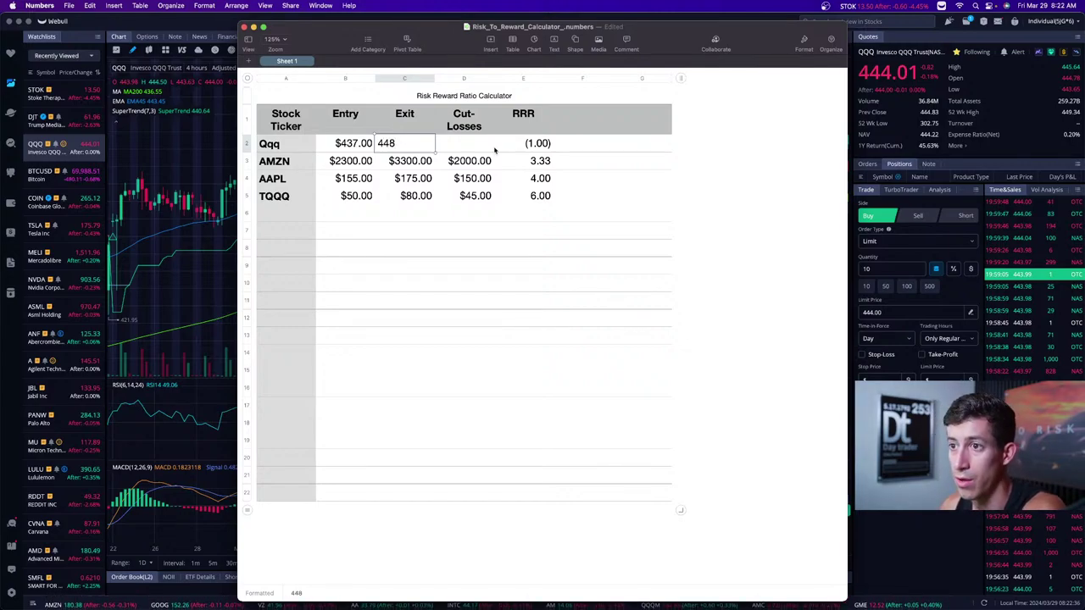
- Check the QQQ chart's support levels in Webull, then set the Qqq row's Cut-Losses price to 434 in Numbers
left_click(451, 142)
left_click(208, 153)
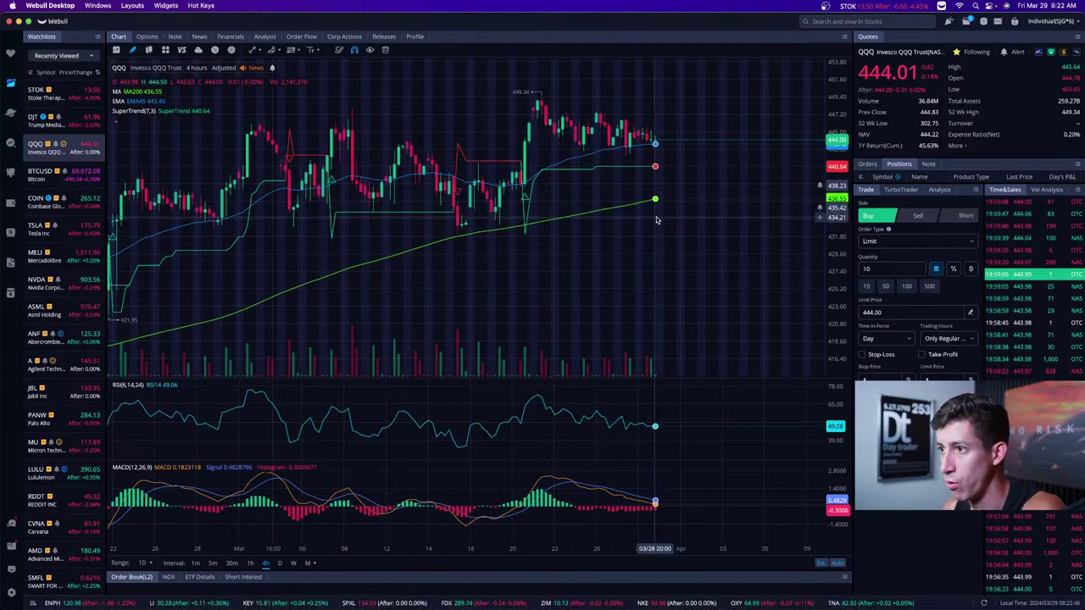
key("ctrl+Up")
left_click(670, 161)
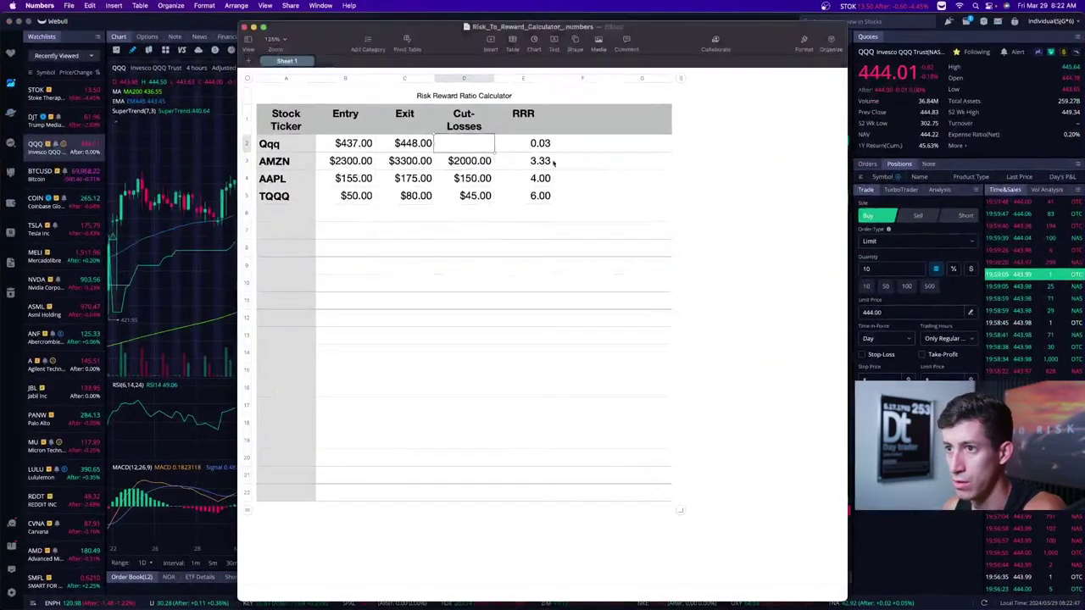
left_click(460, 145)
type("434")
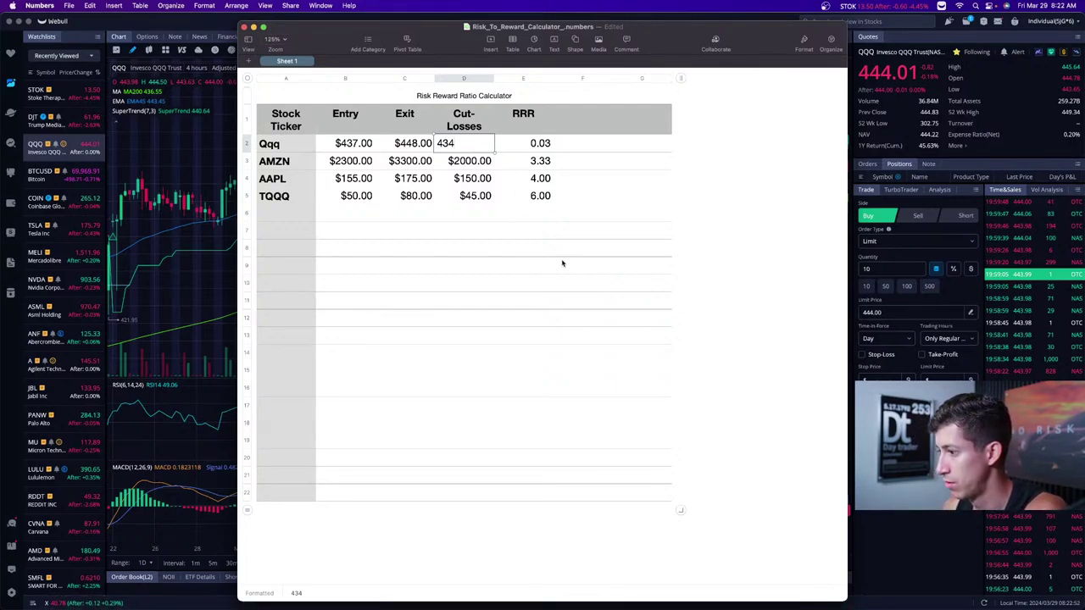
key("Return")
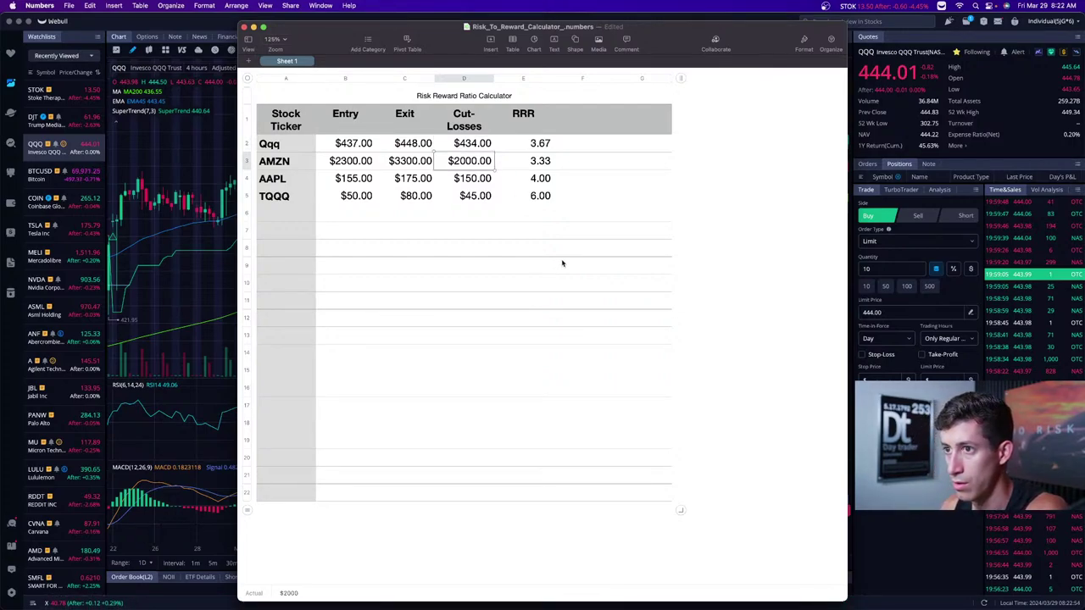
left_click(740, 174)
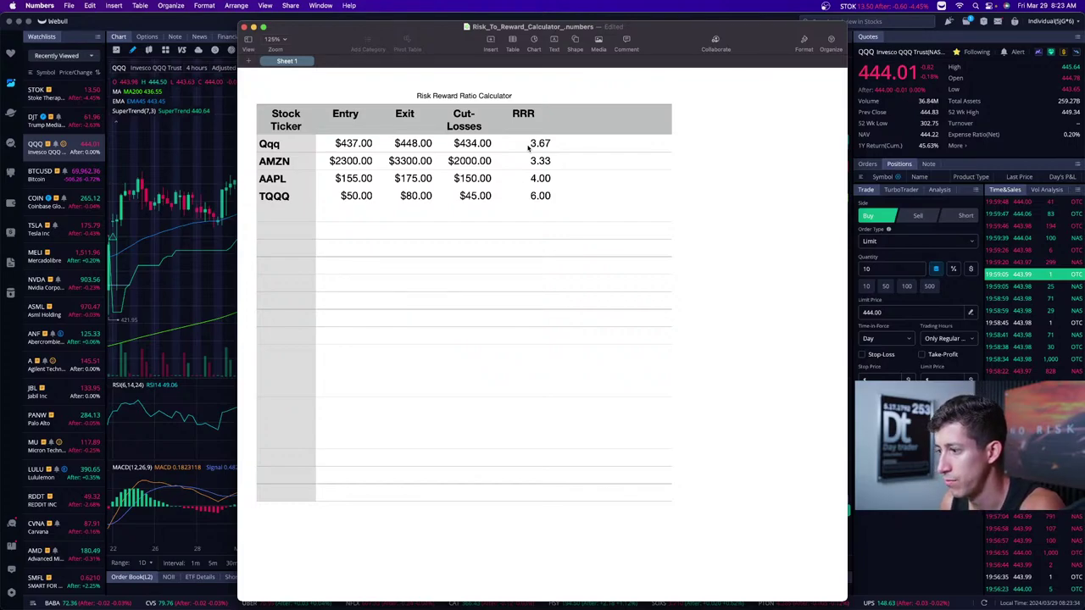
- Switch to Chrome, open the techbudsolutions.com home page and locate the Trading Checklist ( Beginner Bootcamp) post below the economic calendar
key("ctrl+Up")
left_click(500, 148)
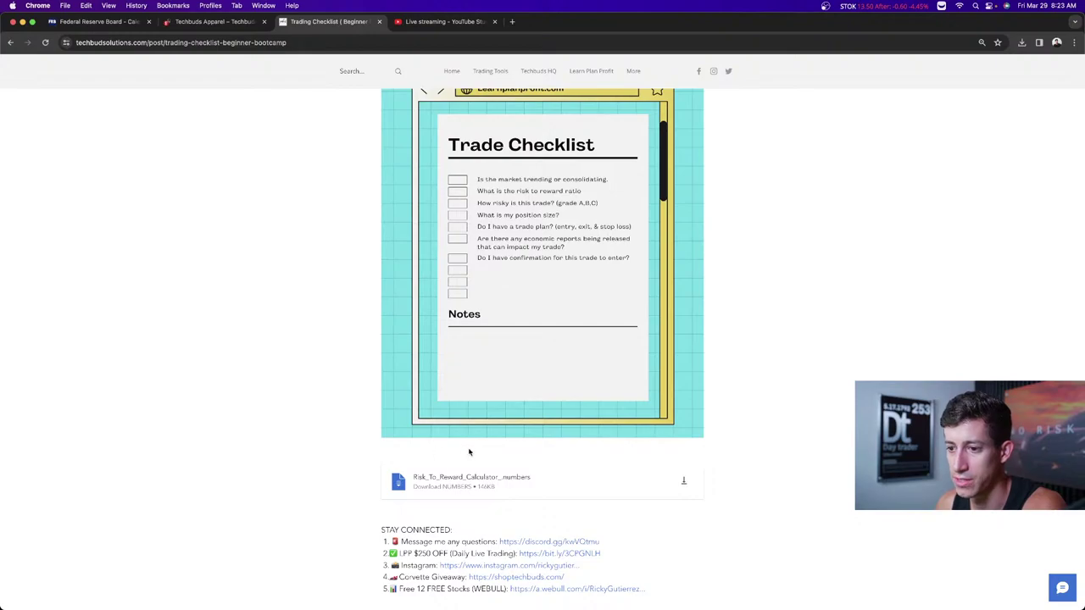
scroll(252, 302, "up", 5)
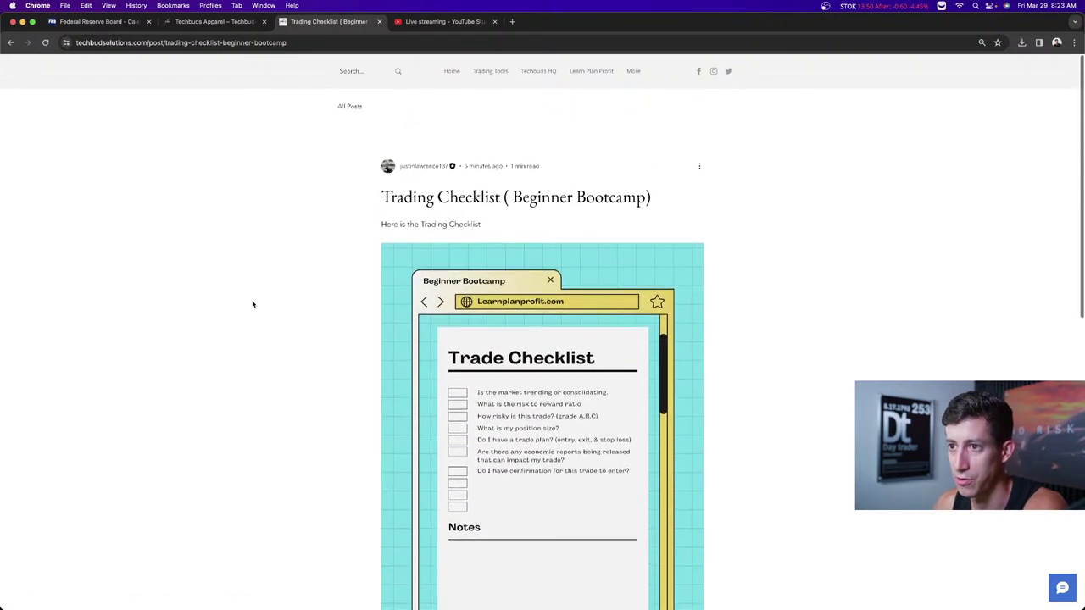
left_click(451, 72)
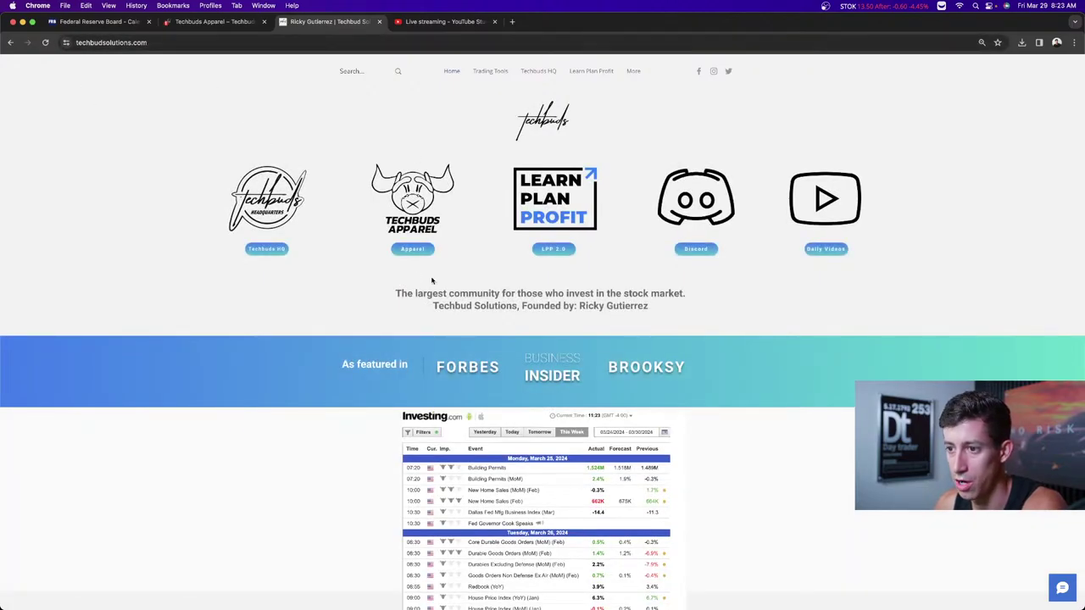
scroll(428, 277, "down", 3)
scroll(428, 277, "down", 3)
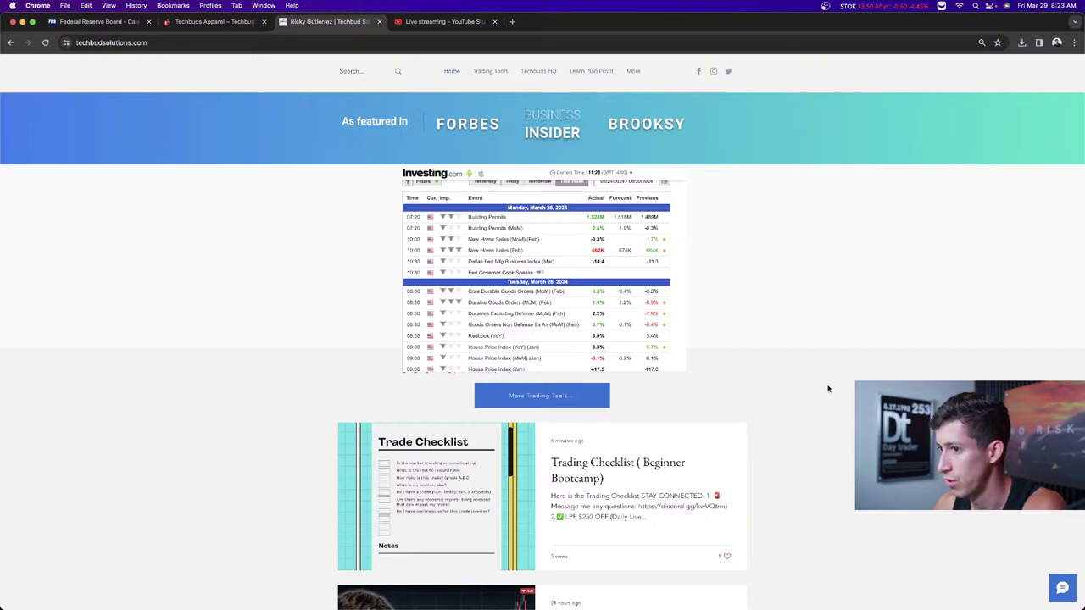
scroll(782, 283, "up", 2)
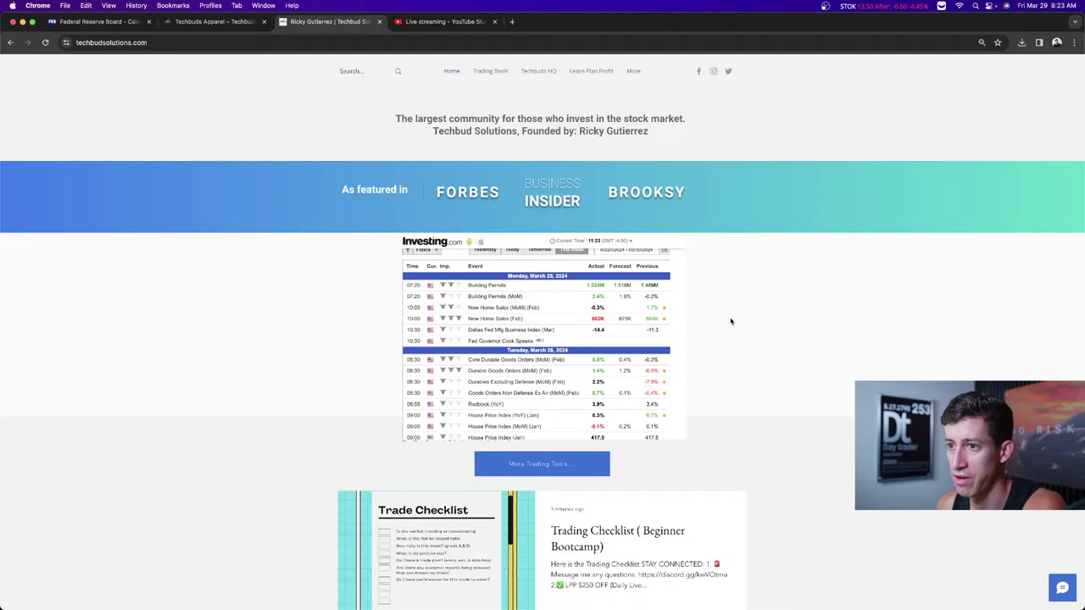
- Switch to Webull to look at the QQQ chart, then bring the Trade Checklist forward in Preview
key("ctrl+Up")
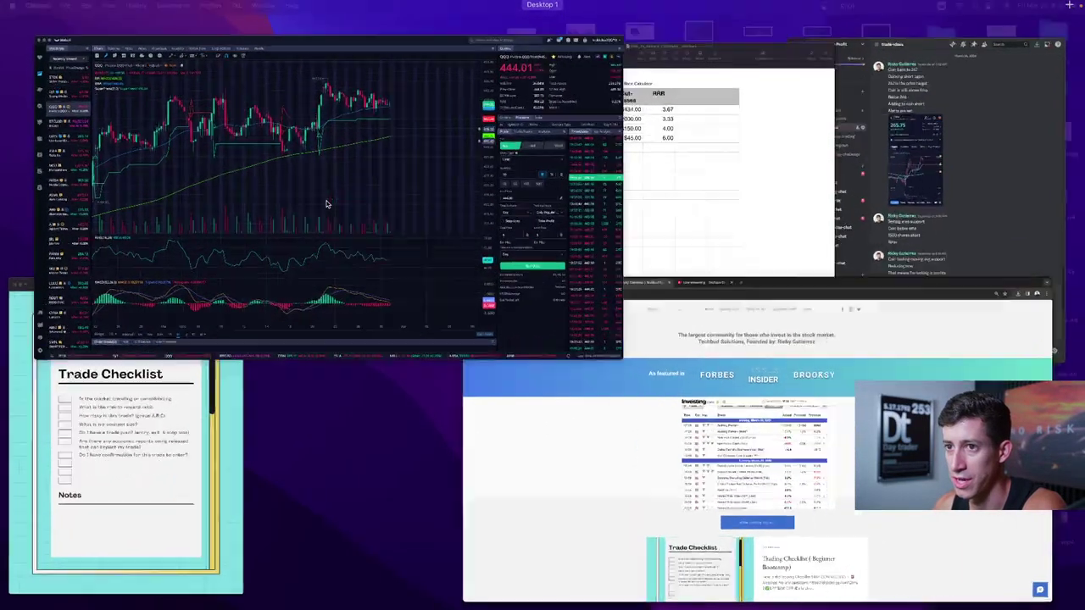
left_click(325, 203)
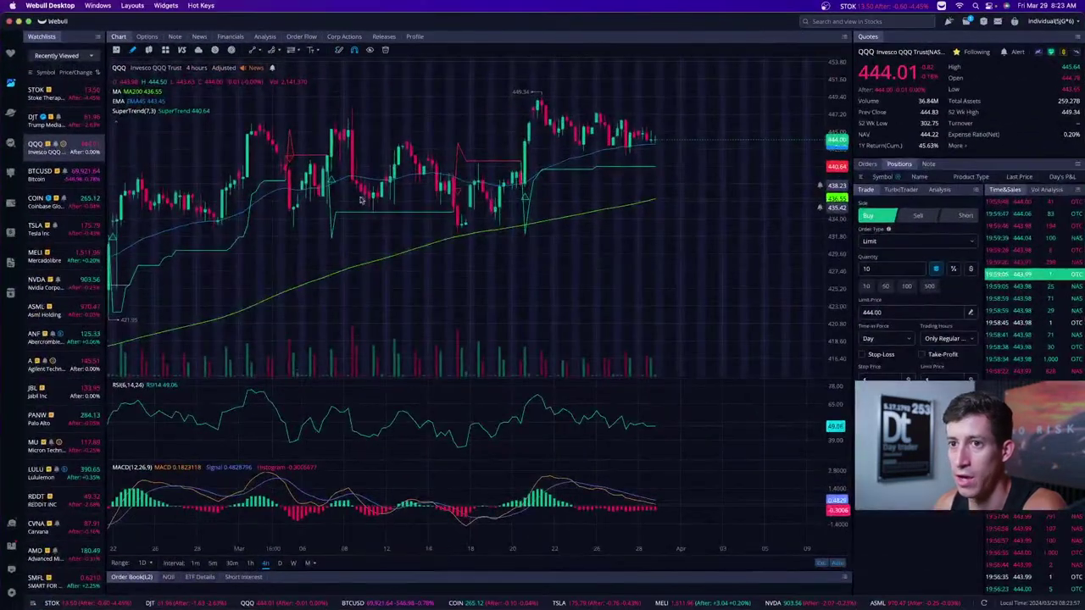
key("ctrl+Up")
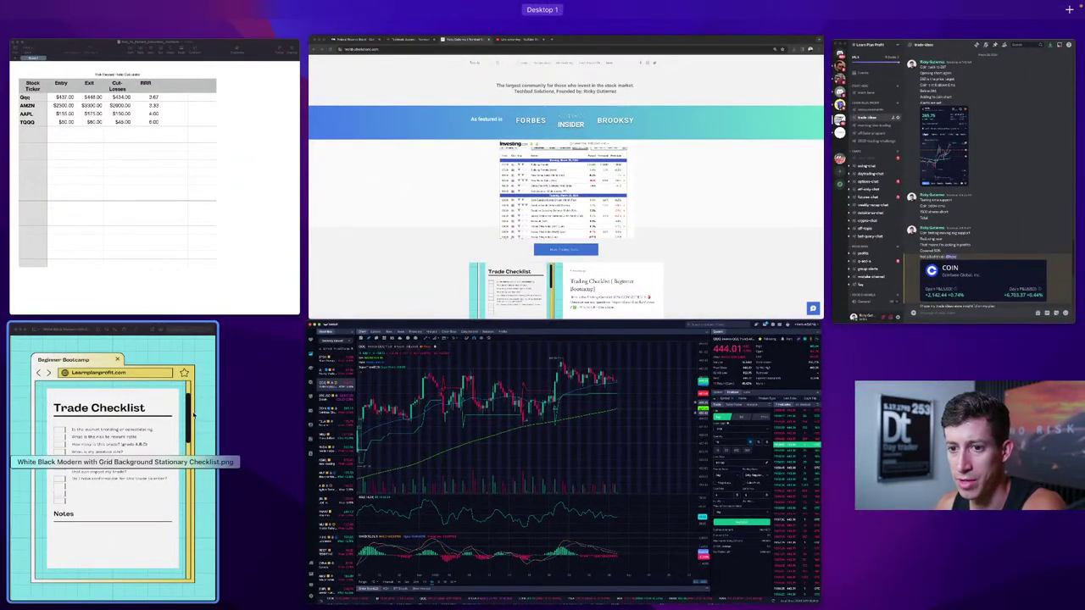
left_click(244, 326)
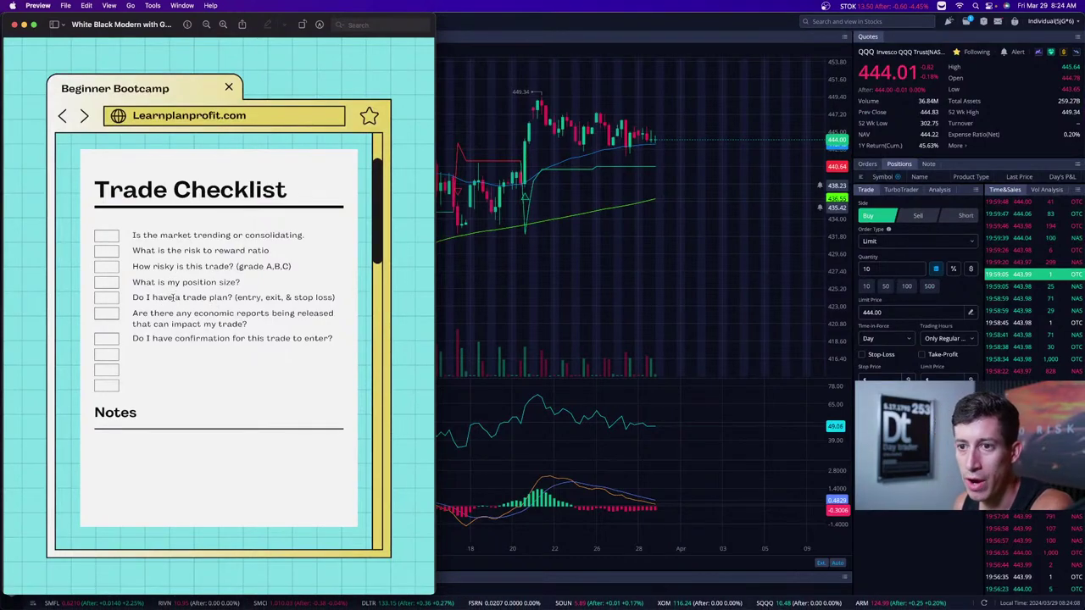
- Switch to the risk-reward calculator in Numbers and change the Qqq ticker to QQQ
key("ctrl+Up")
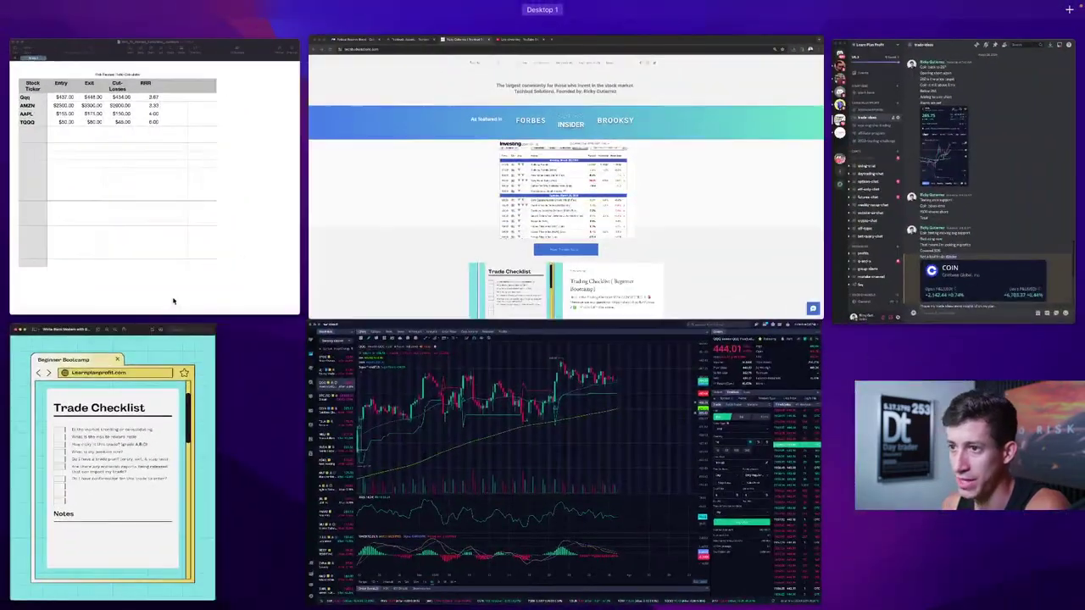
left_click(153, 169)
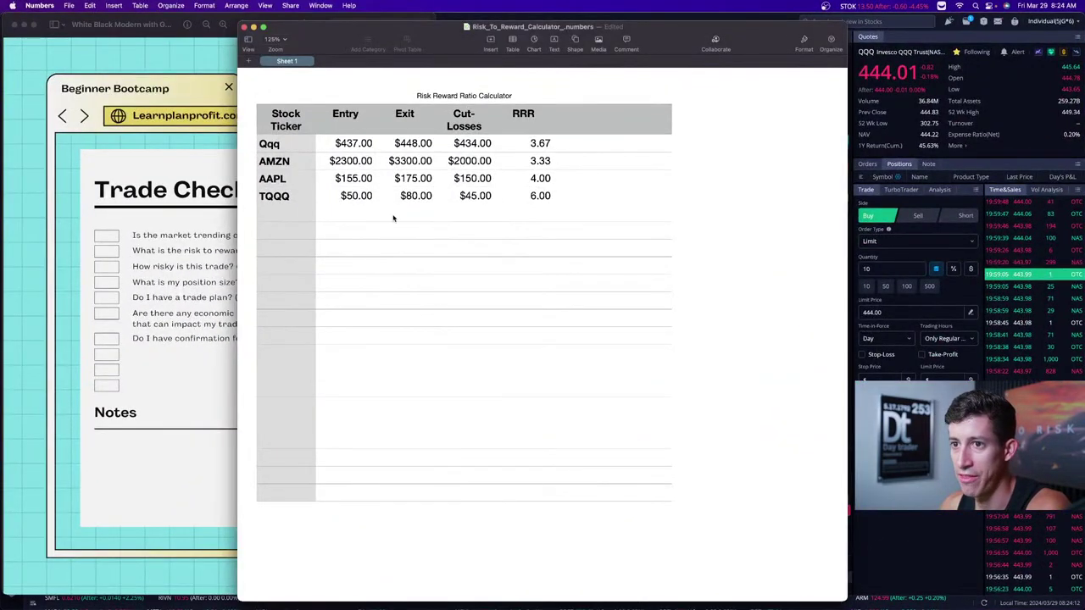
left_click(296, 148)
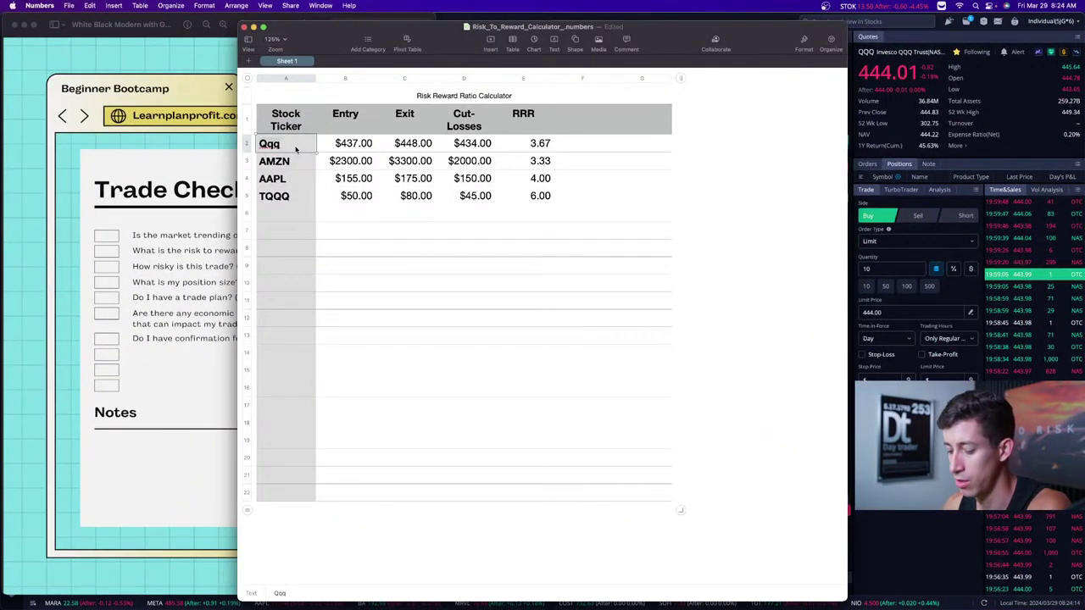
type("QQQ")
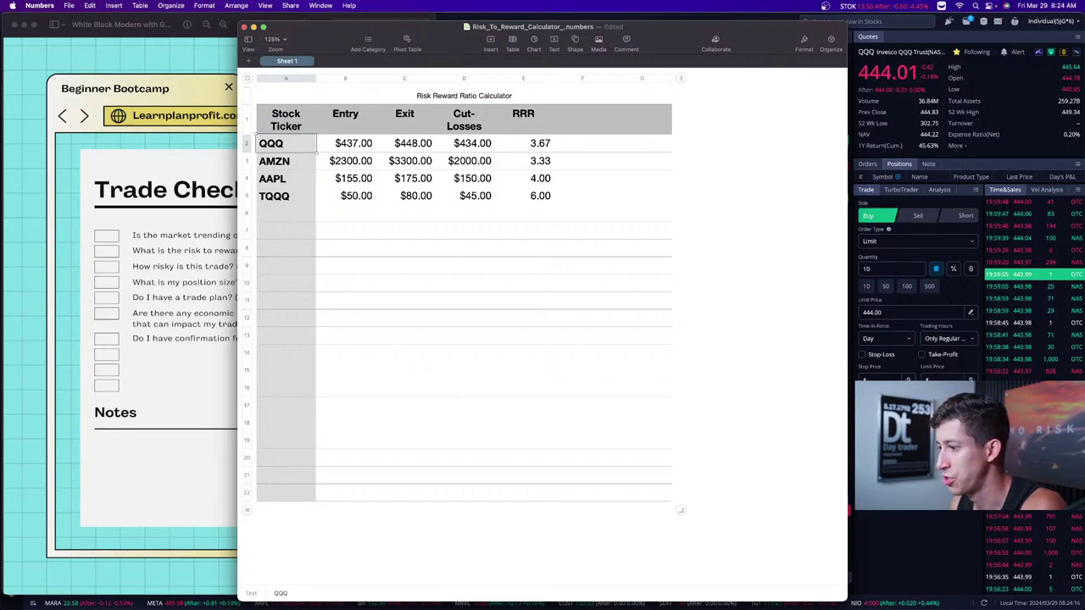
key("Return")
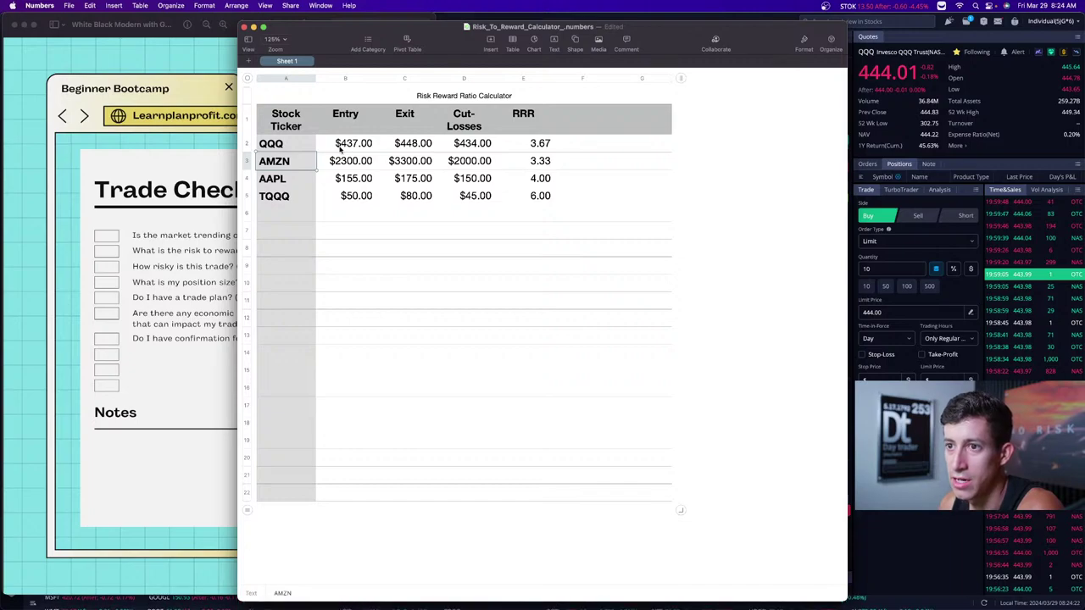
- Review the QQQ row's Entry, Exit and Cut-Losses prices and the formula behind its RRR
left_click(357, 142)
left_click(408, 143)
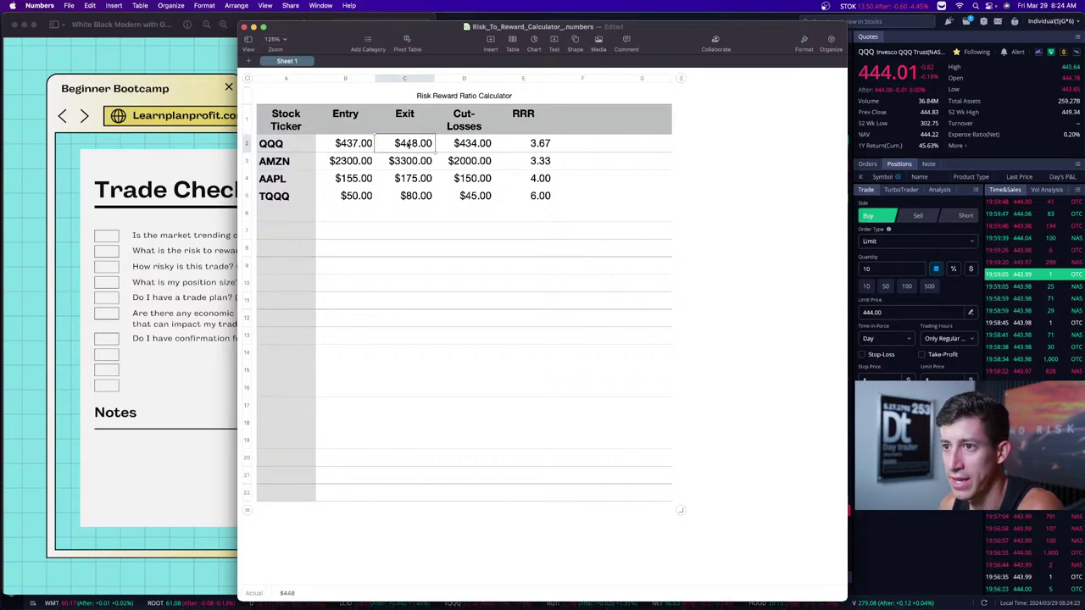
left_click(470, 146)
left_click(531, 144)
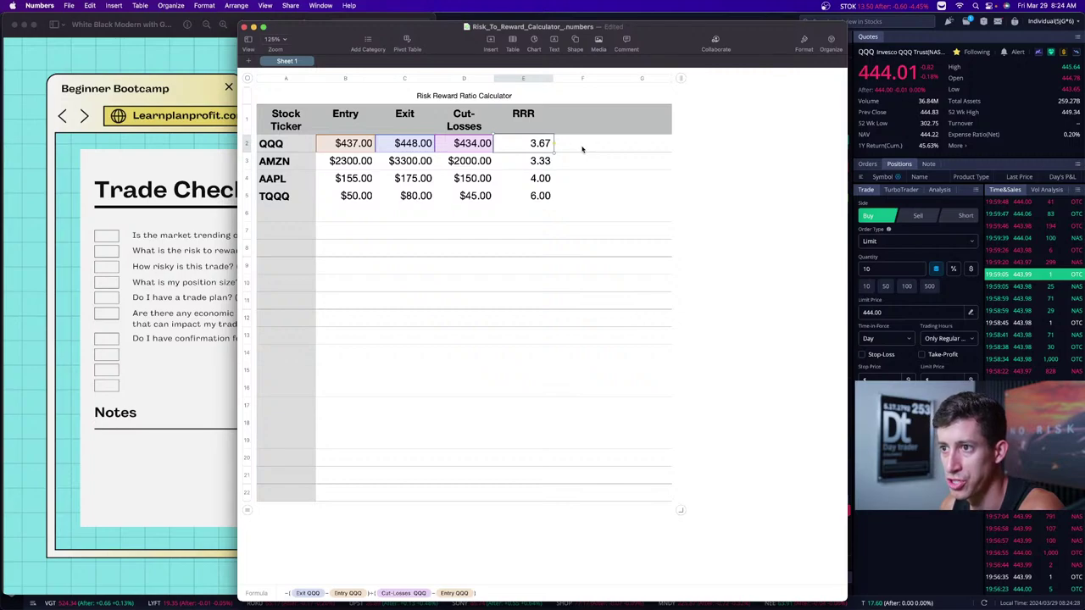
left_click(571, 118)
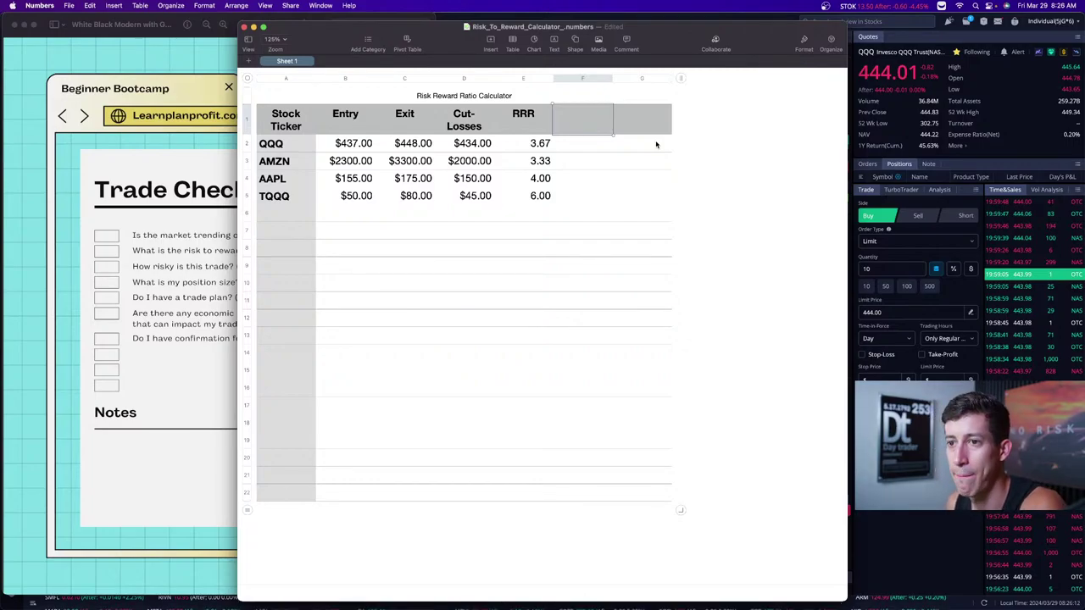
- Glance at the QQQ chart in Webull, then return to Chrome and review the economic calendar and Trading Checklist post on the home page
key("ctrl+Up")
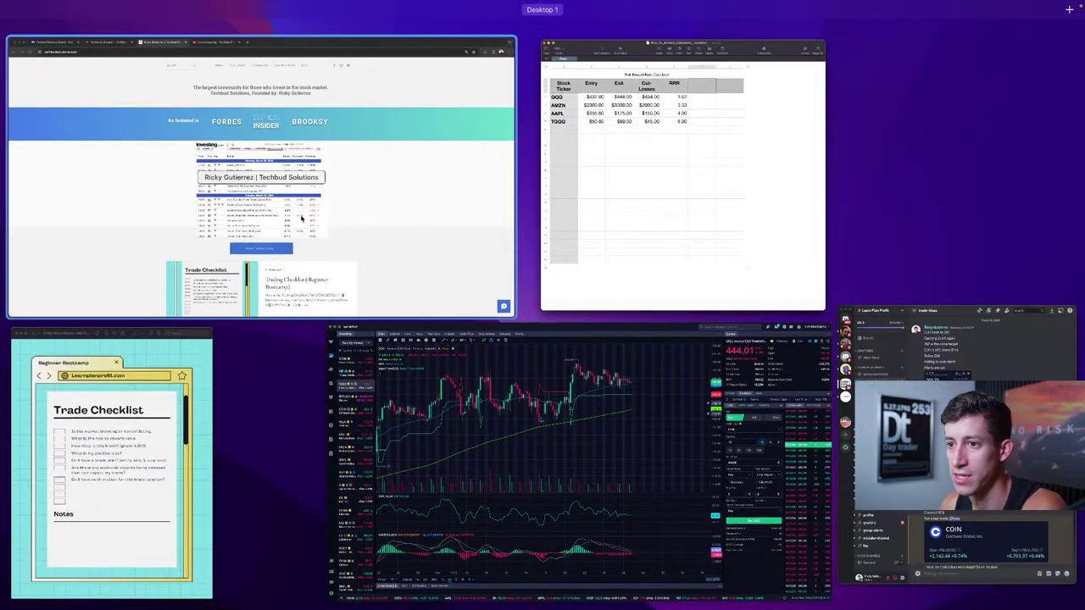
left_click(441, 347)
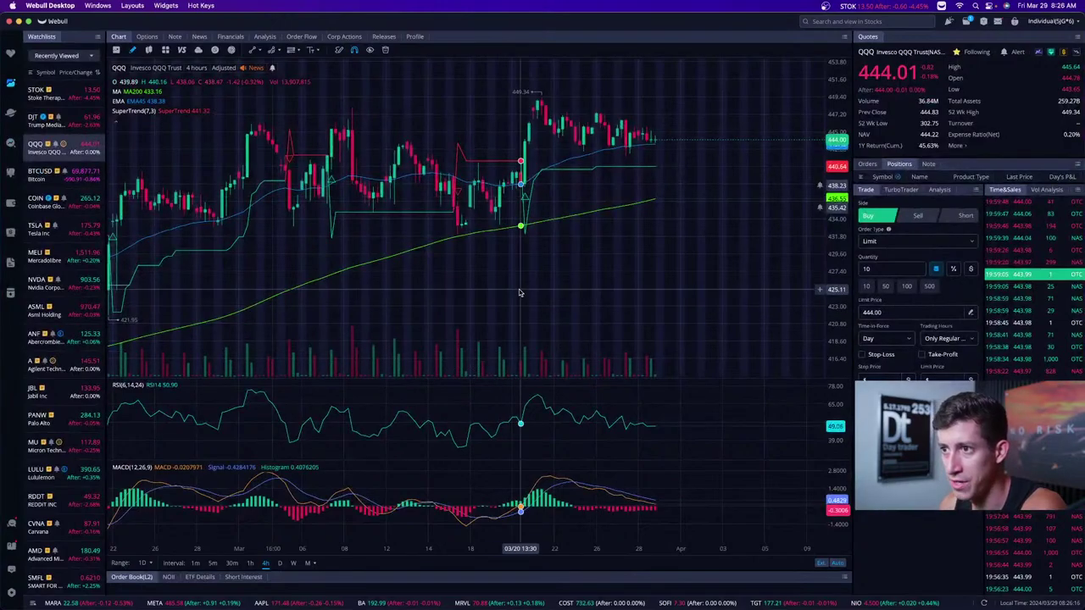
key("ctrl+Up")
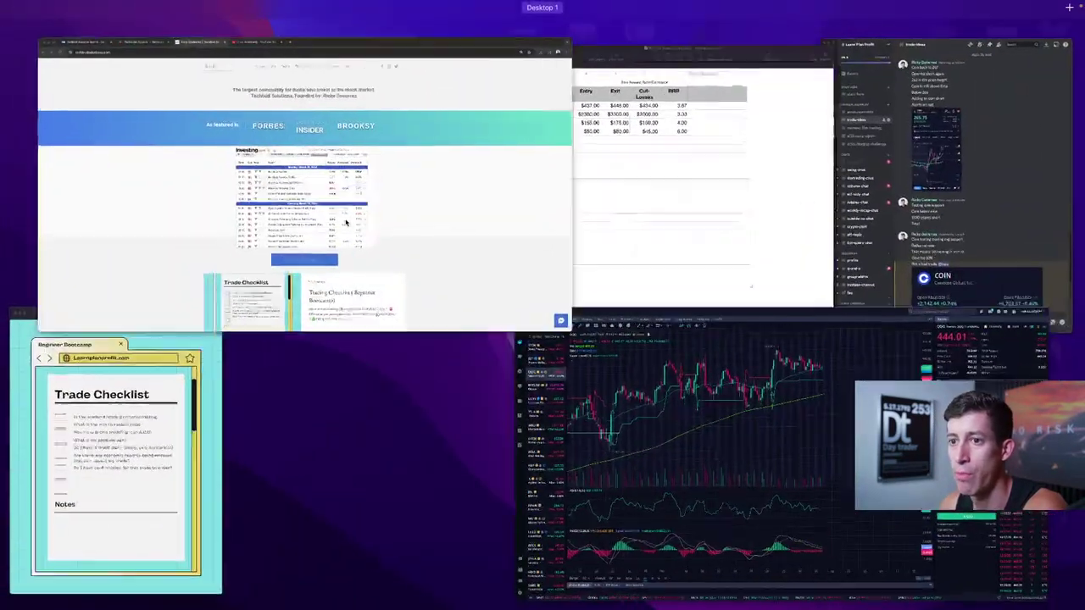
left_click(519, 289)
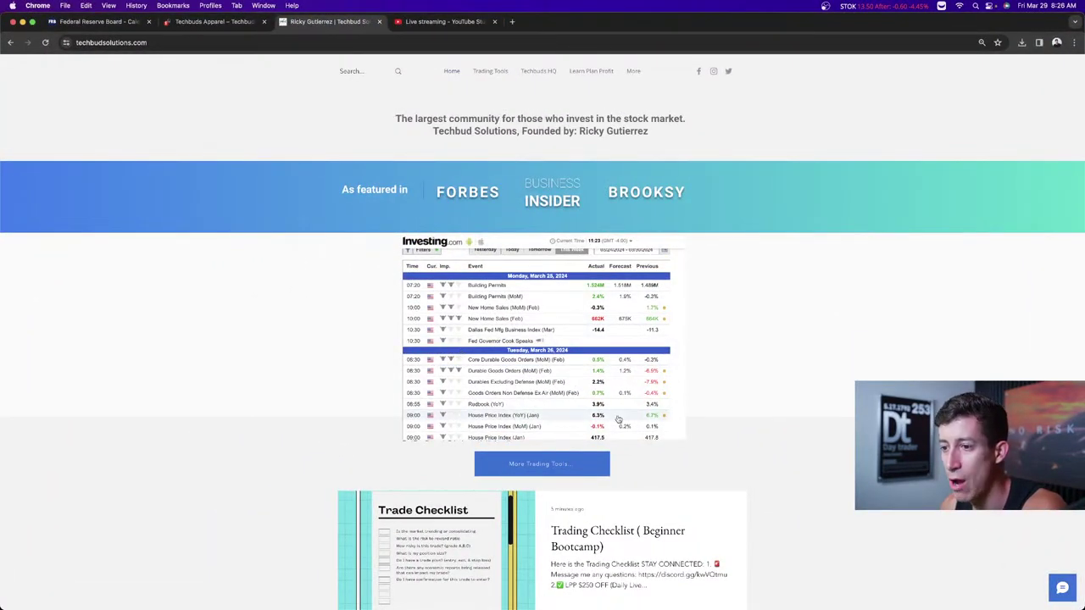
scroll(617, 419, "down", 3)
scroll(617, 418, "down", 2)
scroll(618, 416, "up", 6)
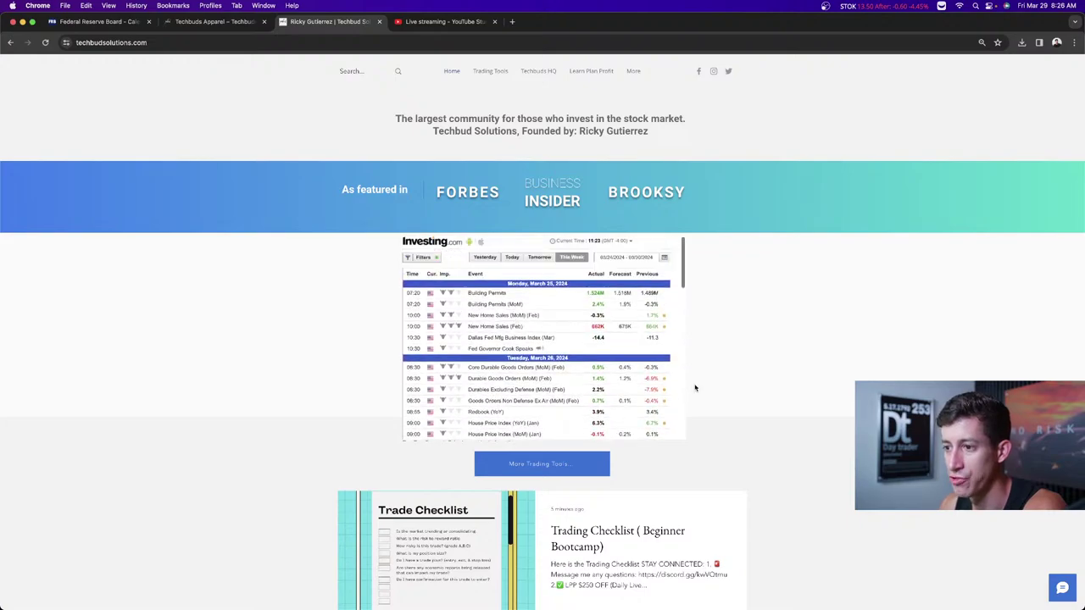
scroll(831, 411, "down", 1)
scroll(830, 411, "down", 3)
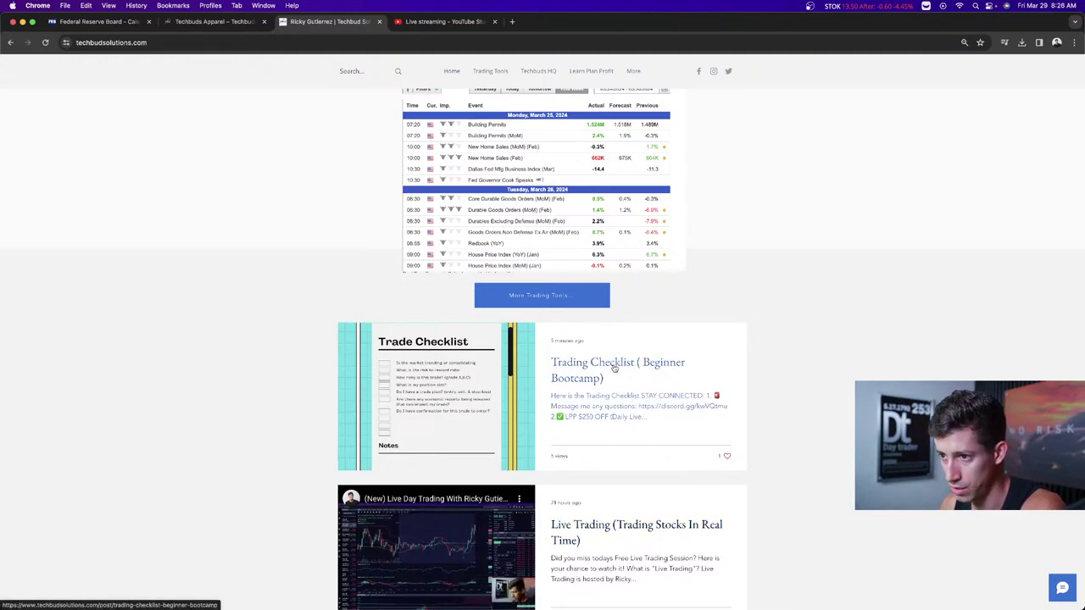
- Switch back to Webull to review the QQQ chart, then return to the Trade Checklist in Preview
key("ctrl+Up")
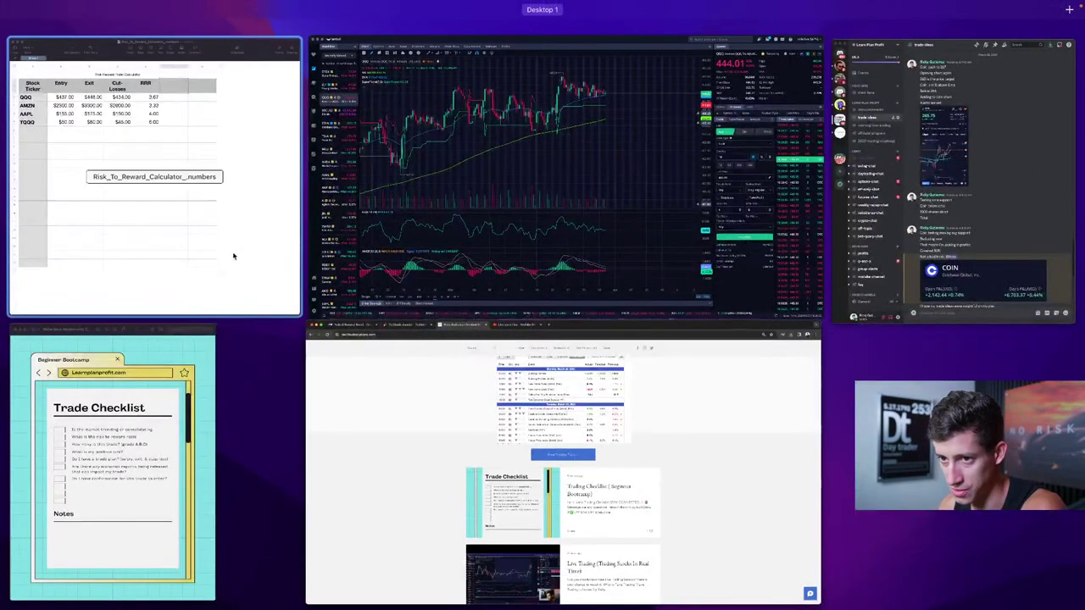
left_click(474, 172)
key("ctrl+Up")
left_click(127, 440)
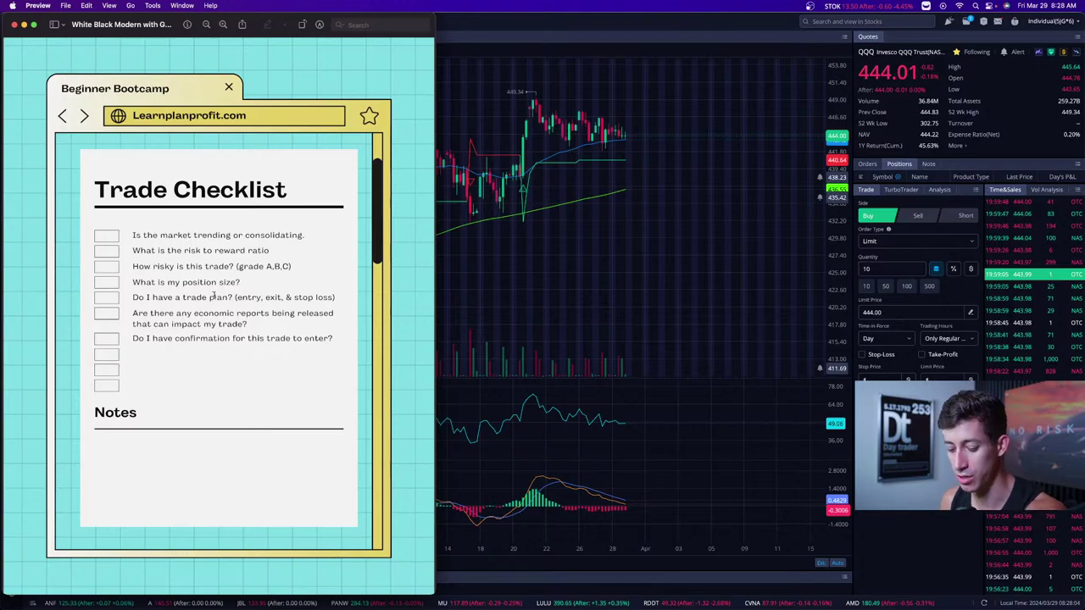
- Show the risk-reward table in Numbers, then switch to the QQQ 4-hour chart in Webull
key("ctrl+Up")
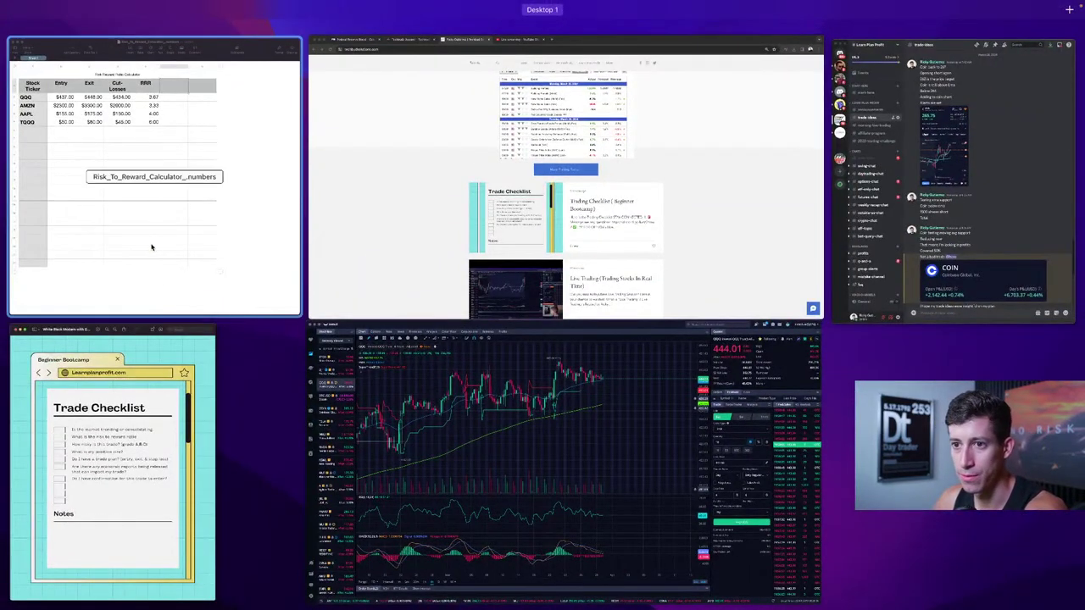
left_click(153, 244)
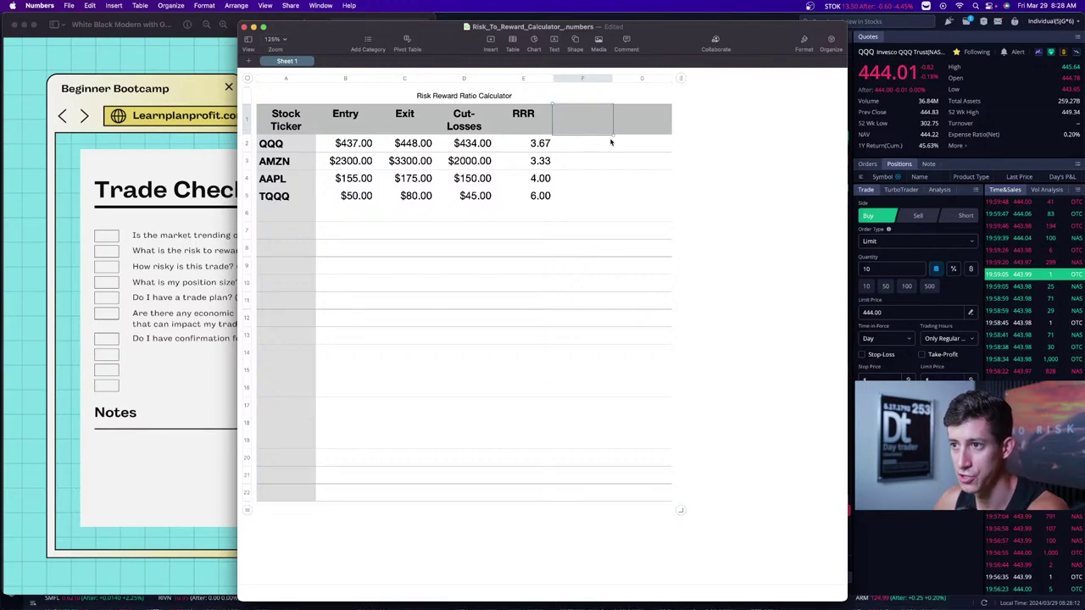
key("ctrl+Up")
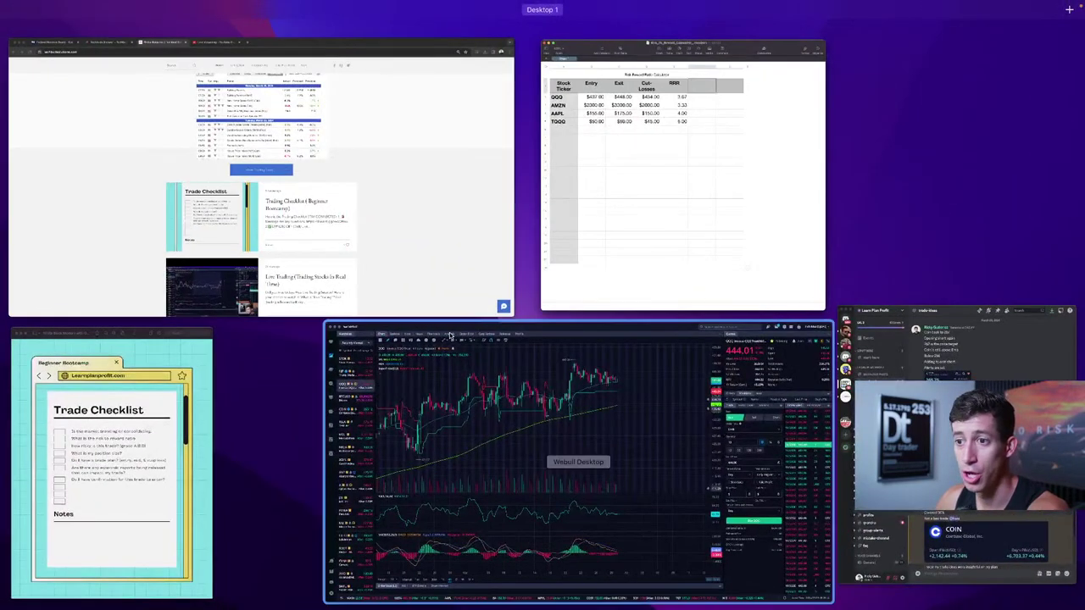
left_click(462, 360)
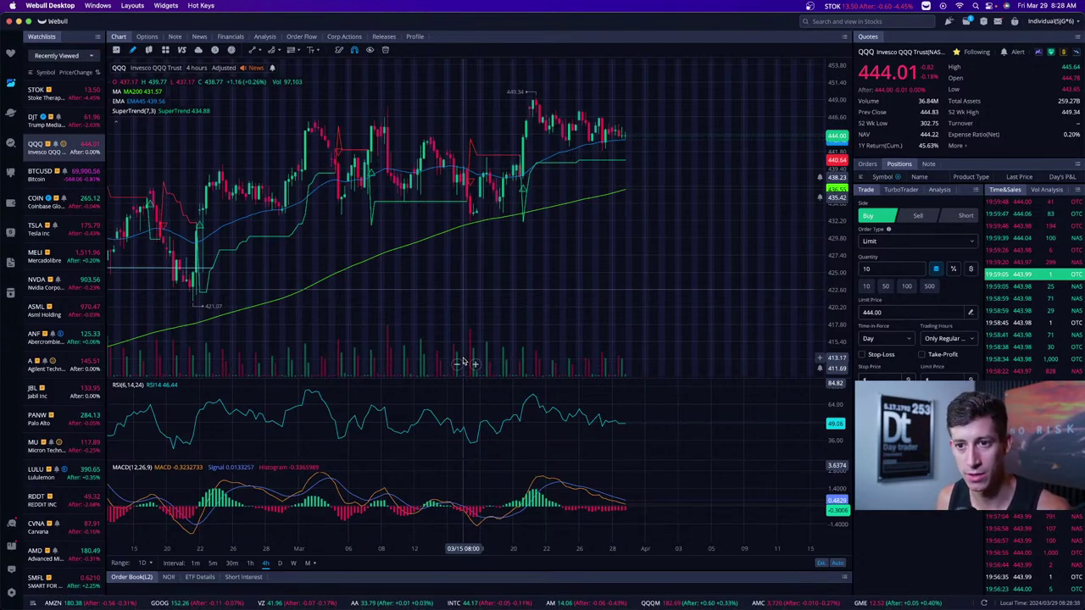
- Switch to the techbudsolutions.com page in Chrome, then to the Trade Checklist in Preview
key("ctrl+Up")
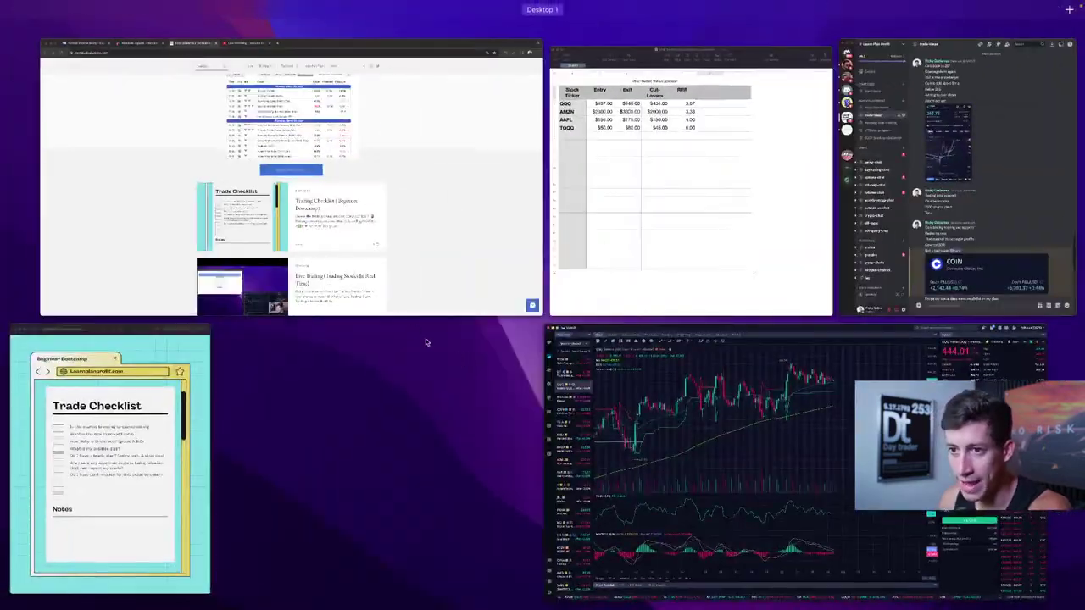
left_click(414, 224)
key("ctrl+Up")
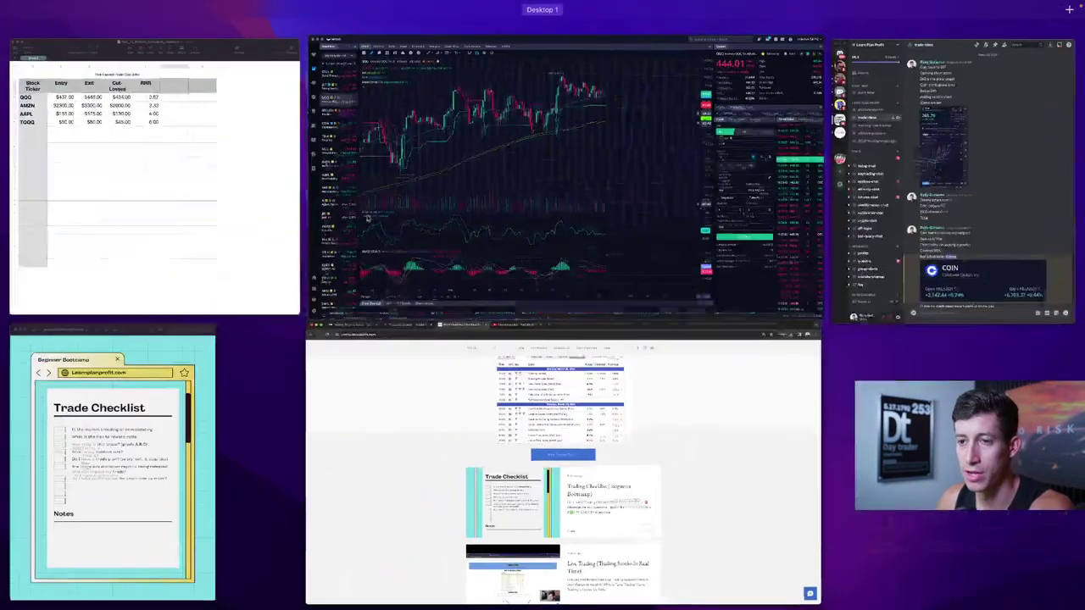
left_click(181, 428)
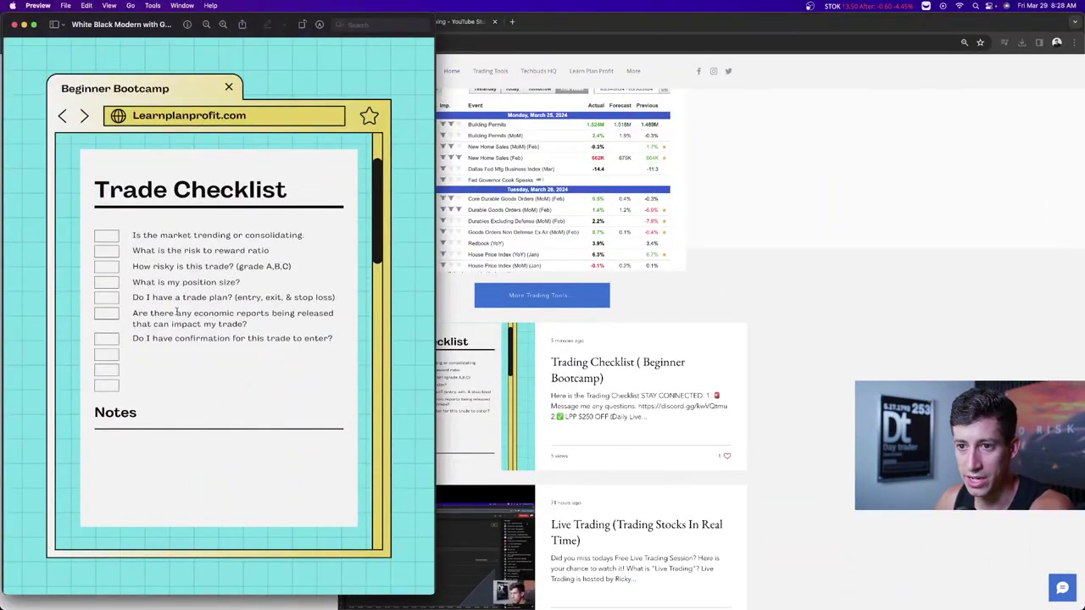
- Bring Webull up behind the Trade Checklist in Preview and point out the economic reports question
key("ctrl+Up")
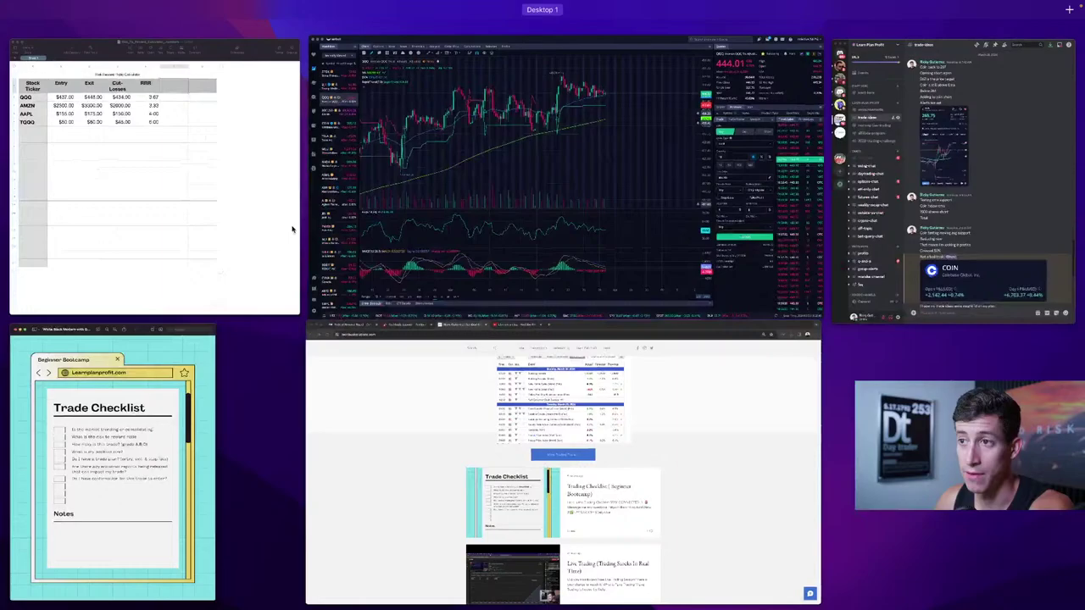
left_click(479, 144)
key("ctrl+Up")
left_click(215, 310)
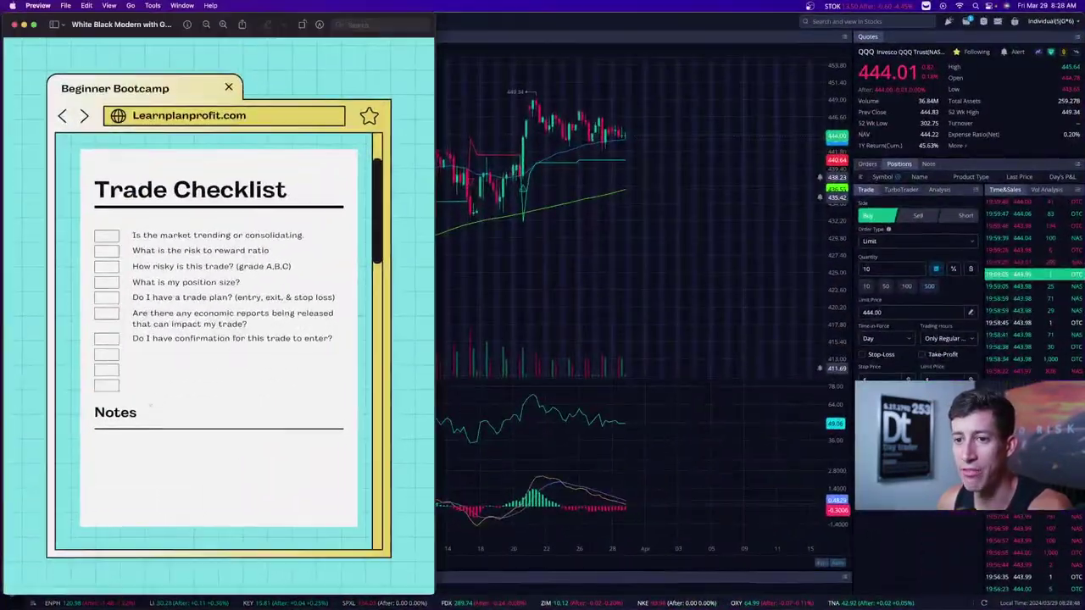
mouse_move(261, 321)
left_mouse_down()
mouse_move(150, 322)
mouse_move(273, 329)
left_mouse_up()
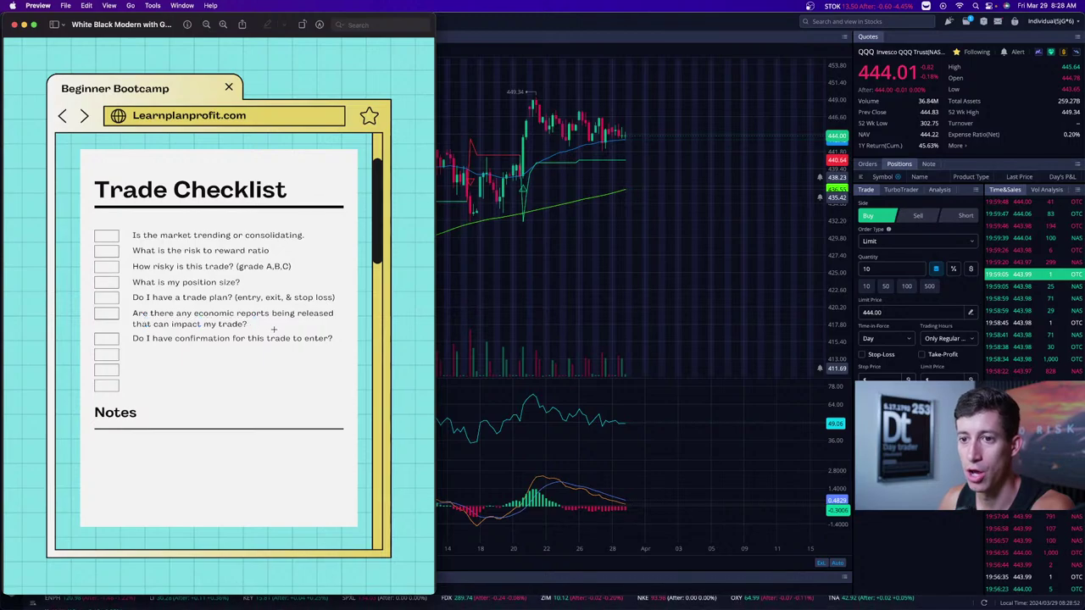
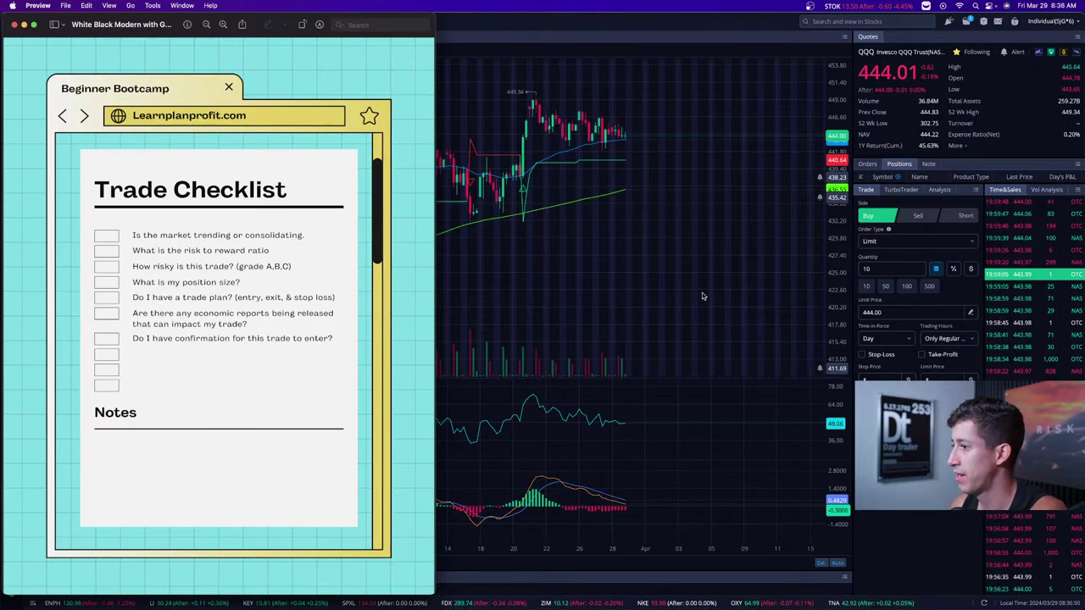
- Switch to Chrome and open the Trading Checklist ( Beginner Bootcamp) post from the techbudsolutions.com home page
key("ctrl+Up")
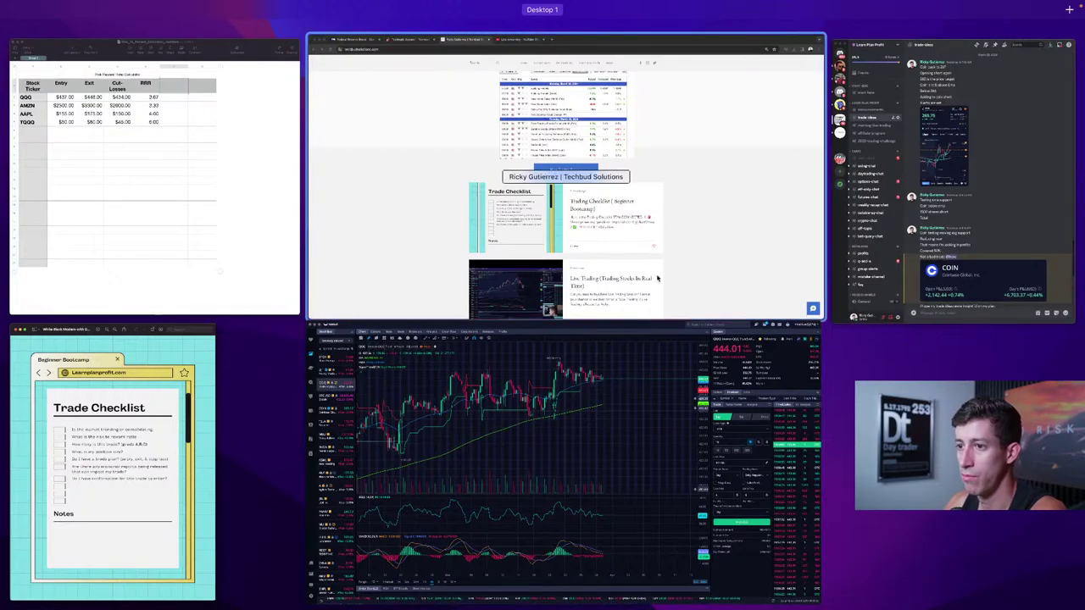
left_click(657, 277)
scroll(664, 273, "up", 10)
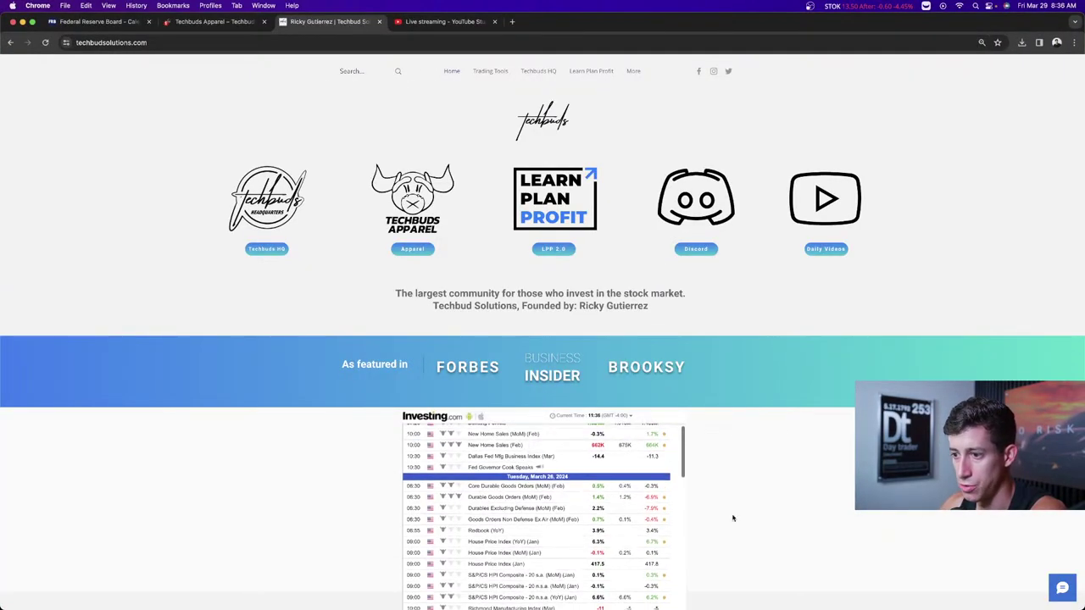
scroll(760, 517, "down", 1)
scroll(759, 516, "down", 5)
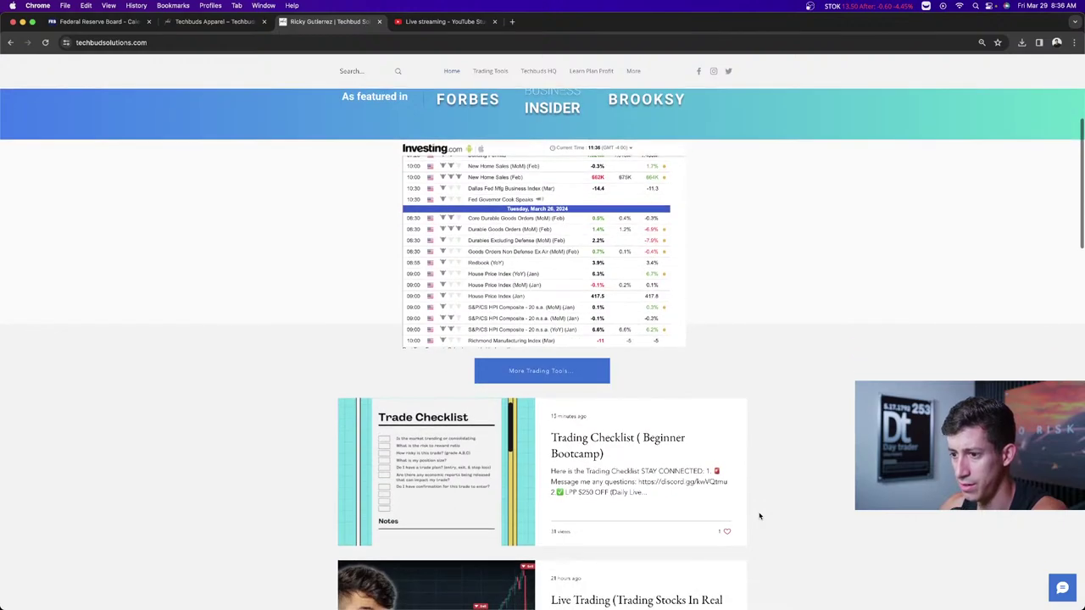
left_click(593, 442)
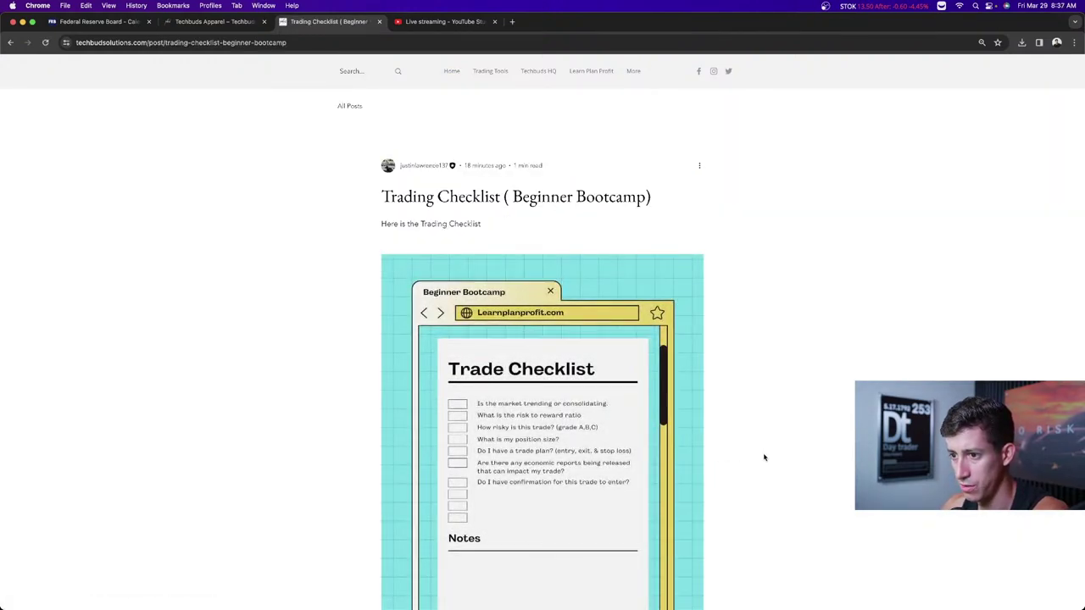
- Examine the post's checklist image and its downloadable checklist PDF and Risk_To_Reward_Calculator_.numbers files, then return to the post's heading
scroll(762, 456, "down", 2)
scroll(763, 458, "down", 4)
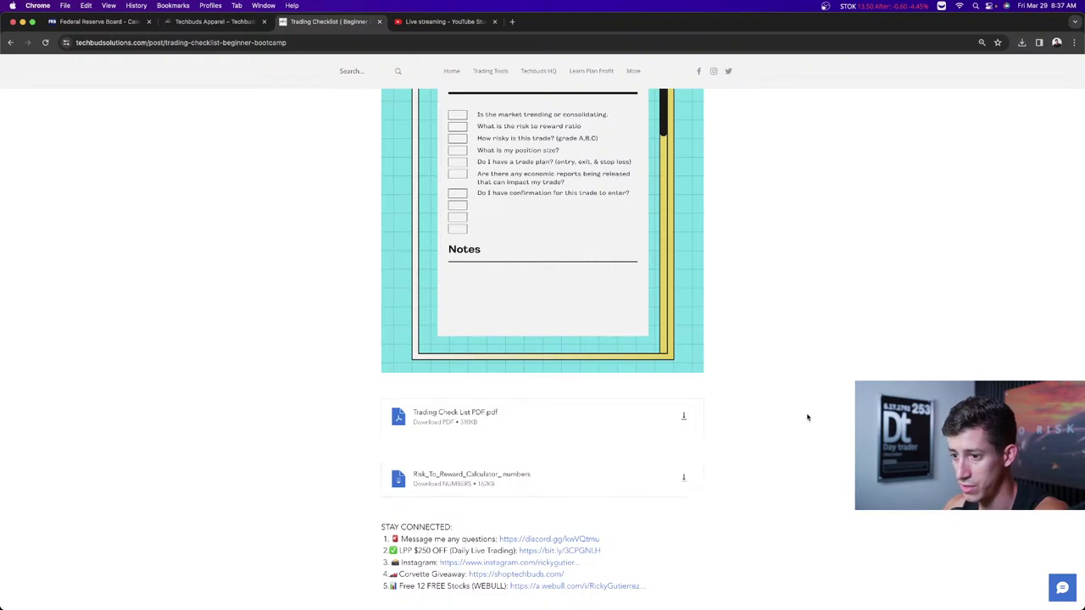
scroll(807, 417, "up", 6)
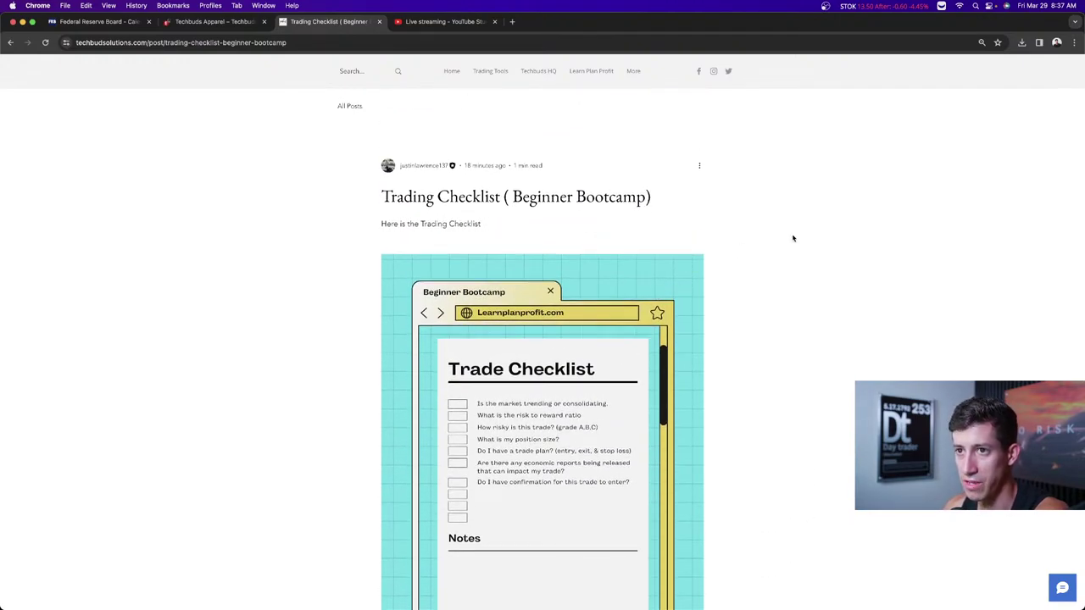
key("ctrl+Up")
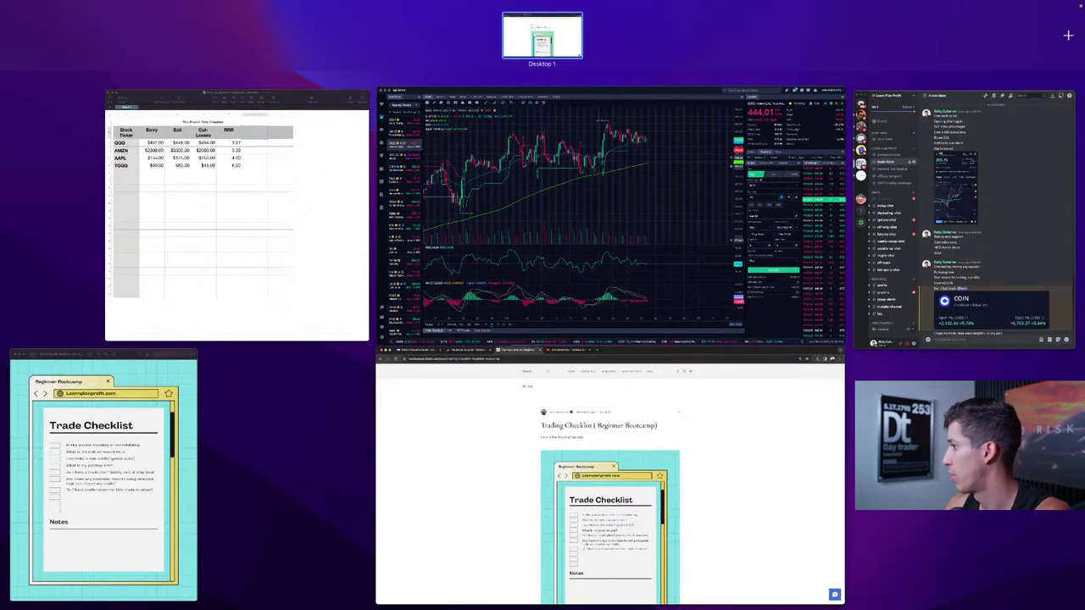
key("ctrl+Up")
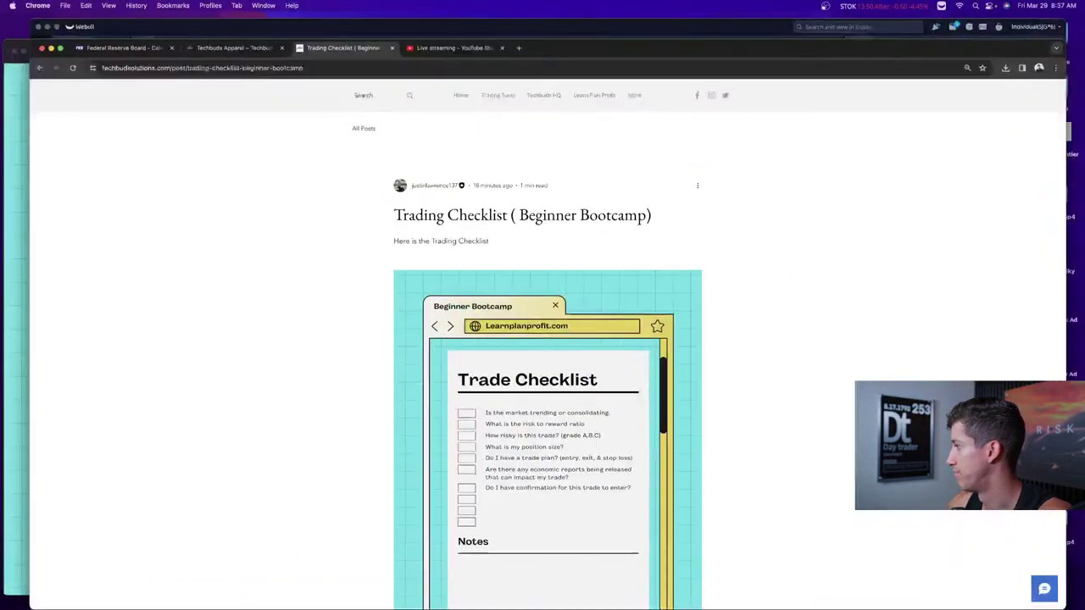